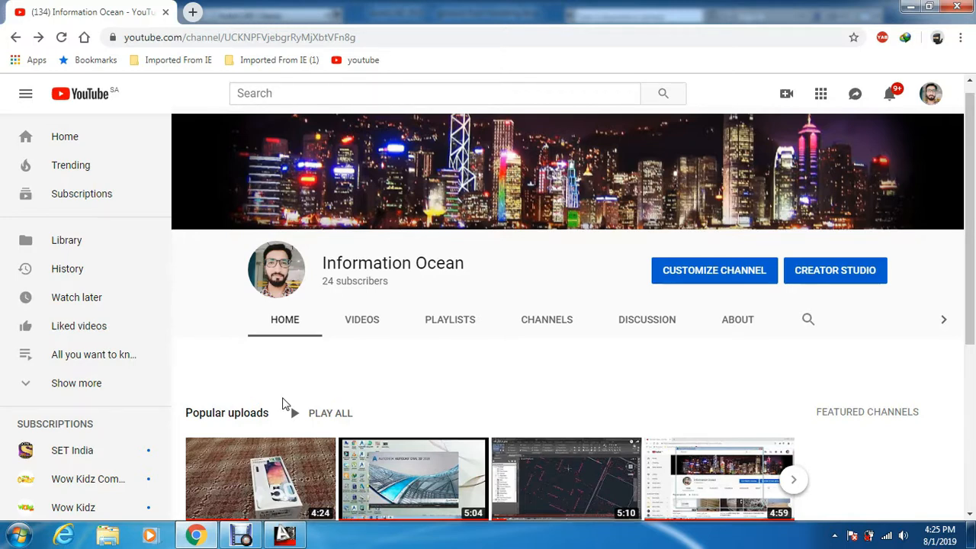
- Switch to AutoCAD and locate the L-shaped and curved outlines in the ground floor drawing
click(286, 533)
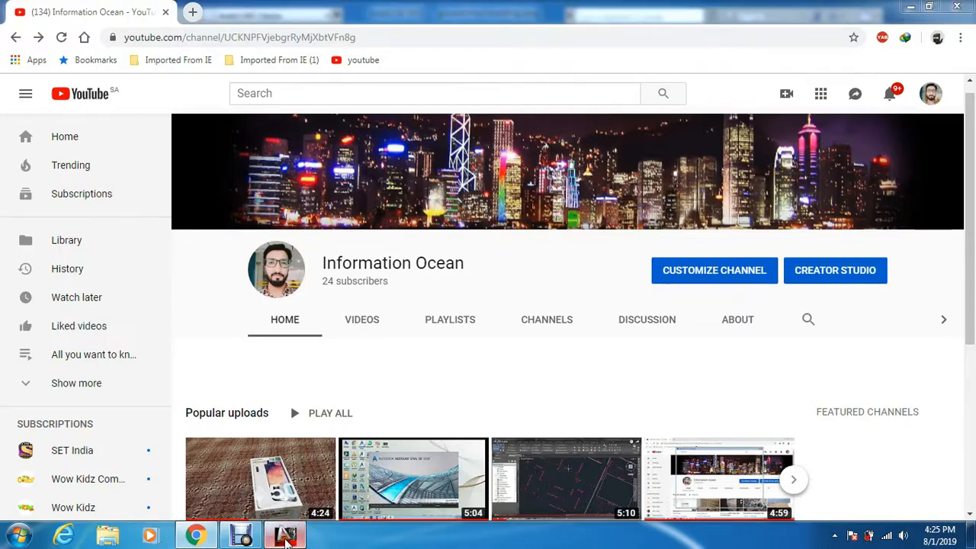
scroll(348, 286, down, 10)
scroll(320, 343, up, 6)
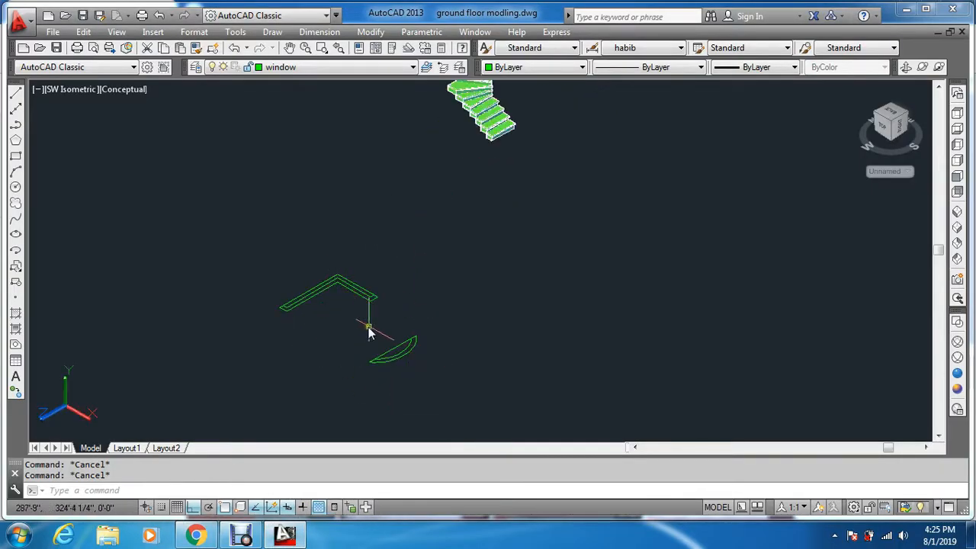
scroll(363, 298, up, 1)
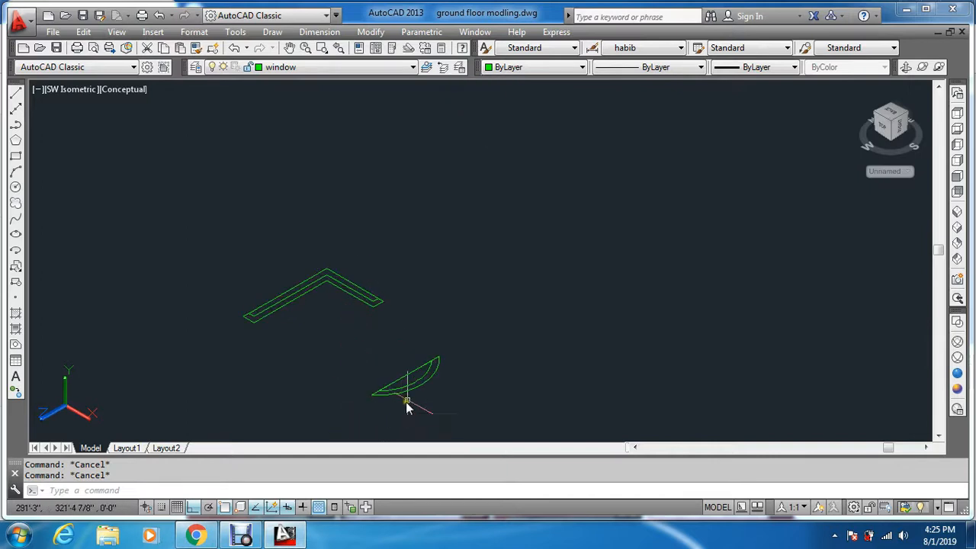
scroll(229, 321, up, 3)
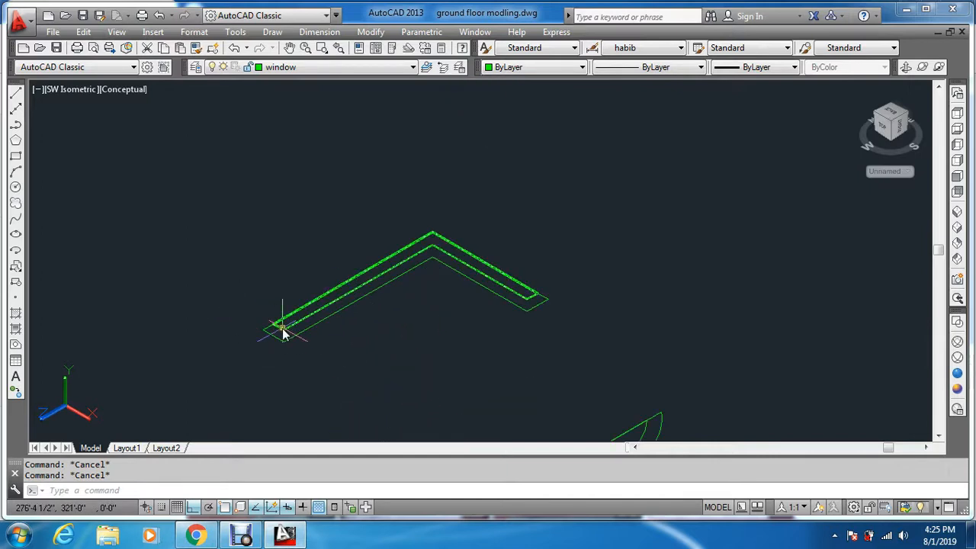
- Offset the narrower and the wider L-shaped outlines outward by 1 inch
text(o)
key(Return)
text(1)
key(Return)
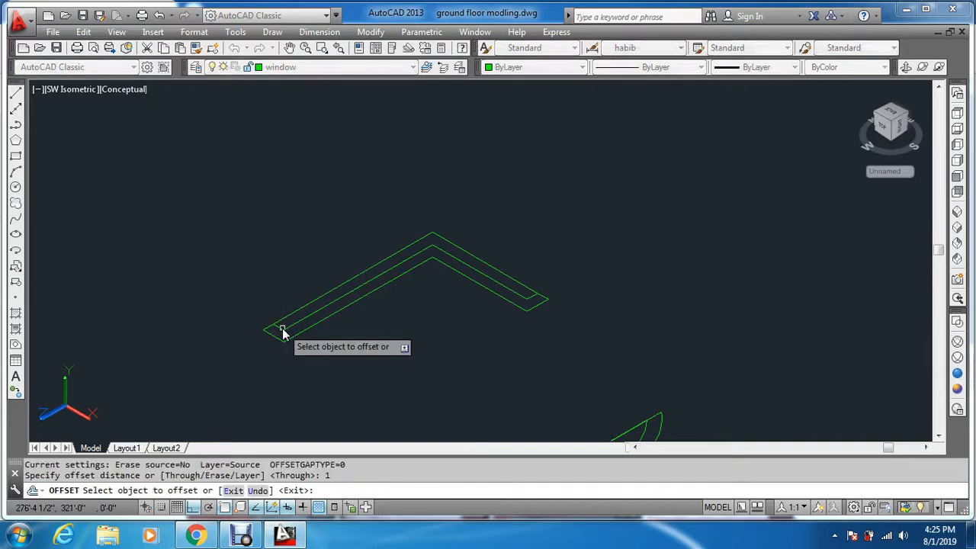
scroll(286, 333, up, 4)
click(297, 333)
click(316, 357)
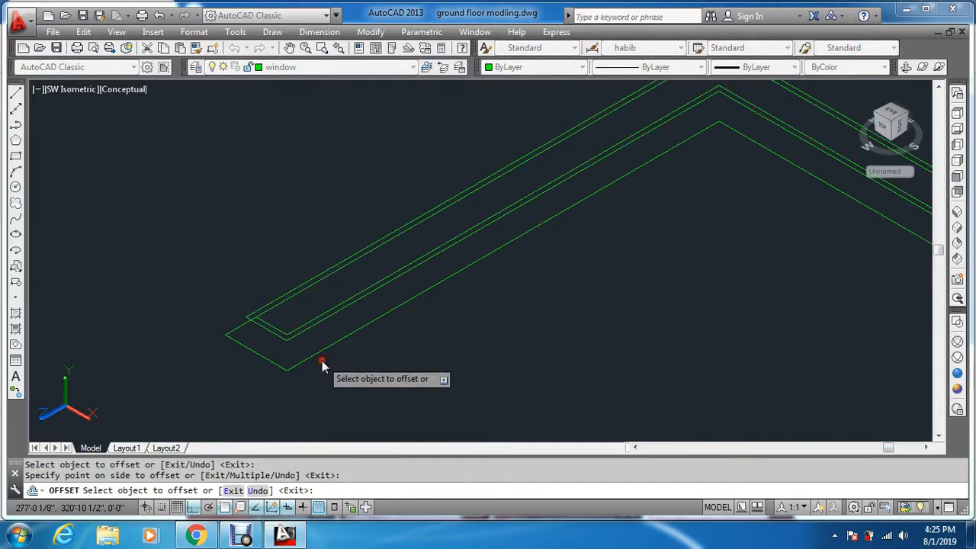
click(297, 365)
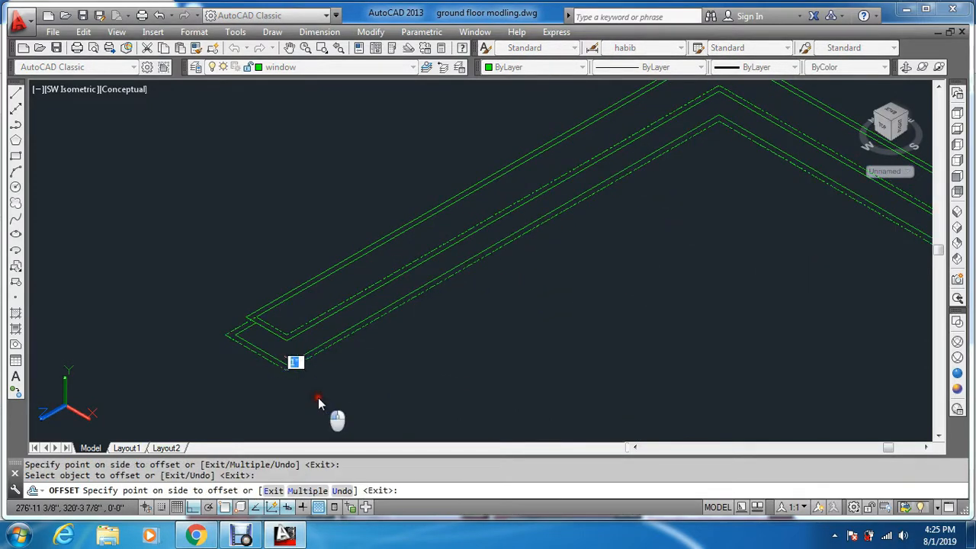
click(326, 411)
- Offset the outer and inner curved outlines outward by 1 inch
scroll(339, 389, down, 5)
scroll(415, 426, up, 6)
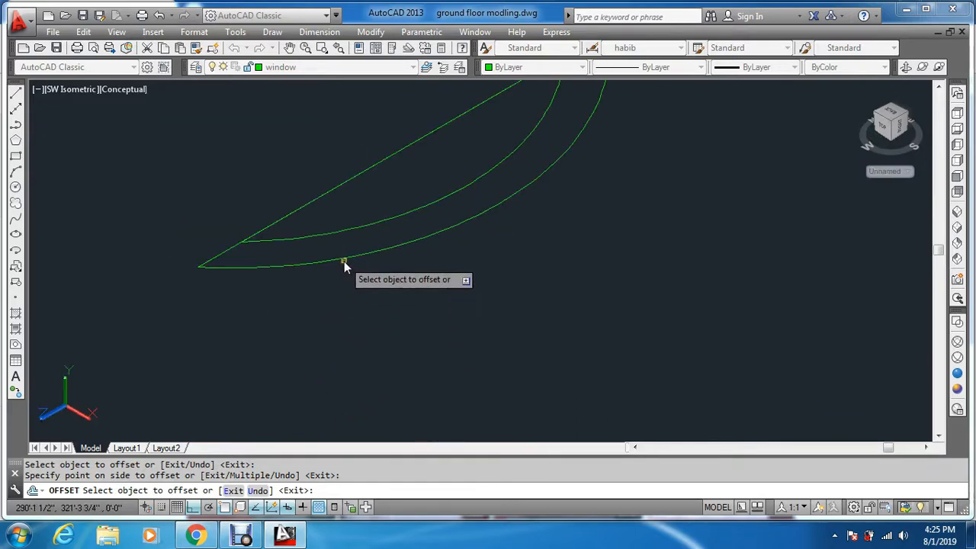
click(344, 260)
key(Escape)
key(Return)
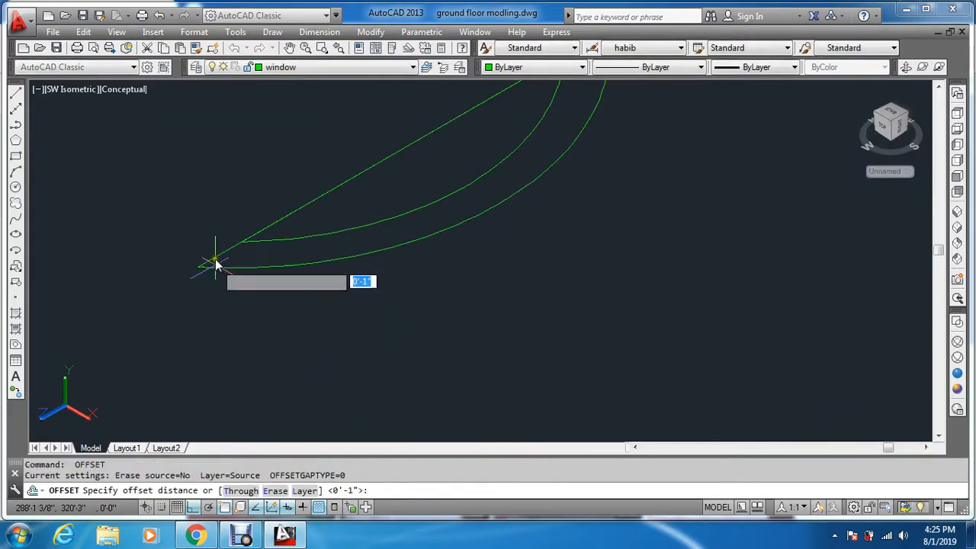
key(Return)
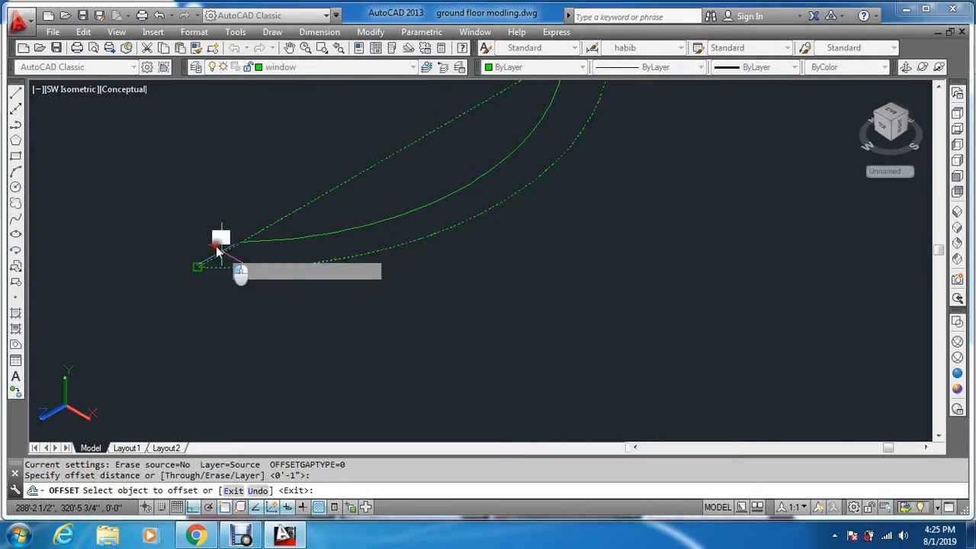
click(218, 238)
click(93, 198)
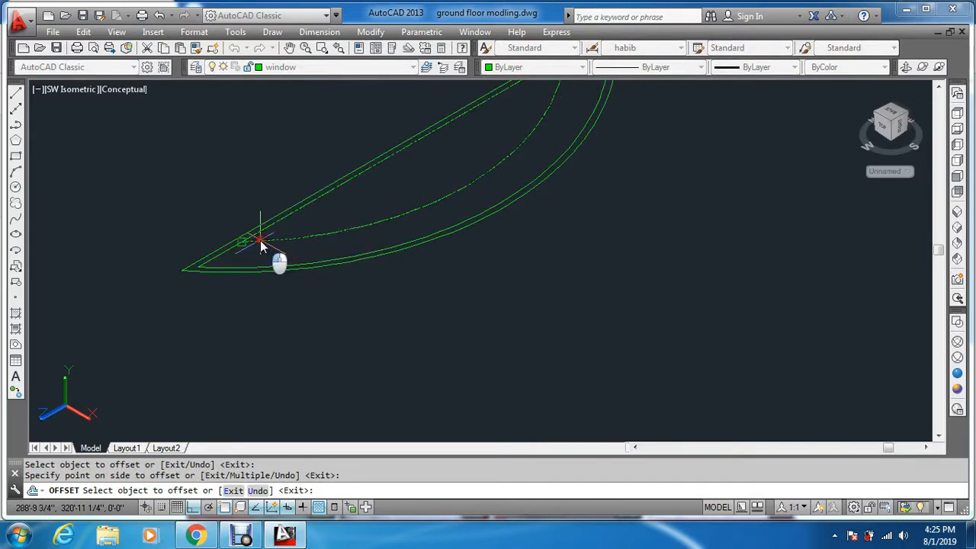
click(260, 240)
click(202, 182)
key(Escape)
key(Escape)
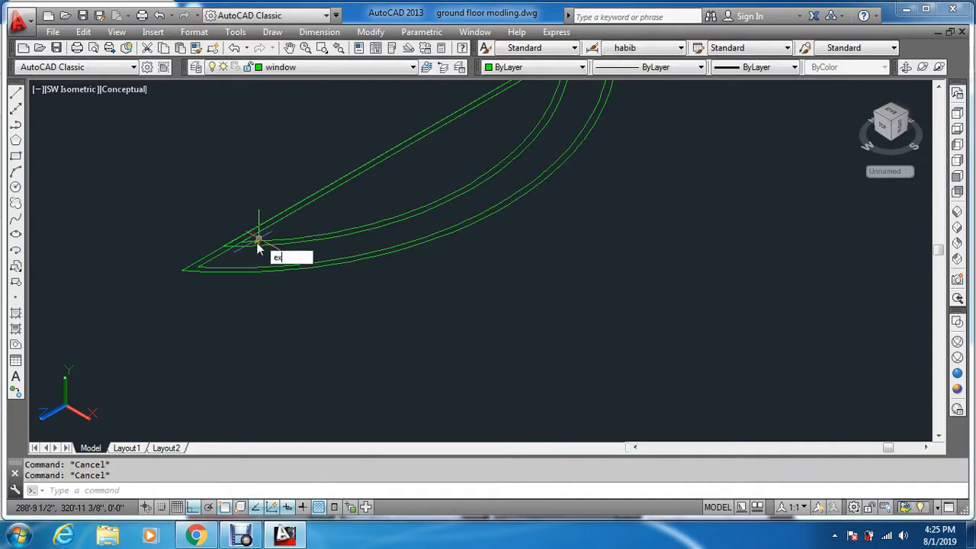
- Extrude the original narrower L-shaped outline to a height of 1'
text(ex)
key(Return)
scroll(256, 282, down, 6)
scroll(135, 181, up, 5)
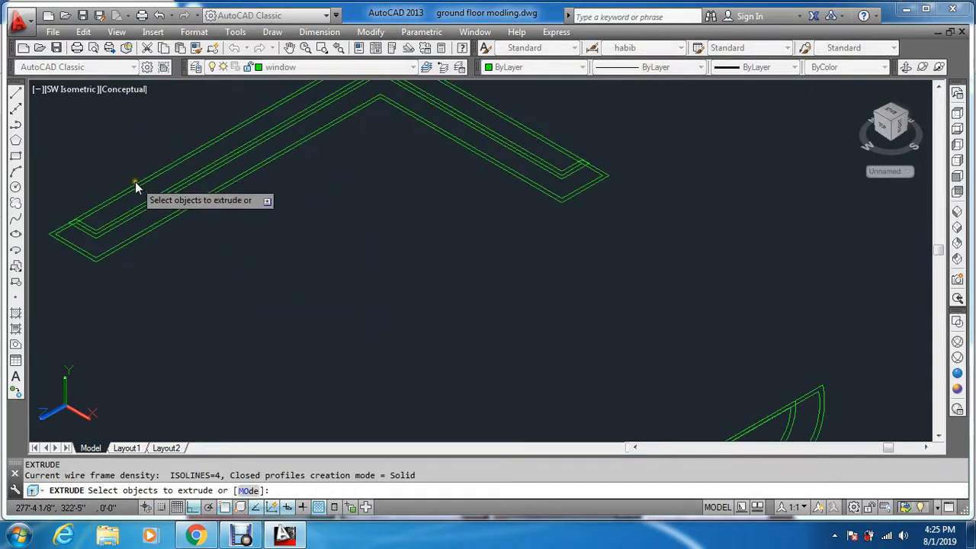
scroll(122, 202, up, 3)
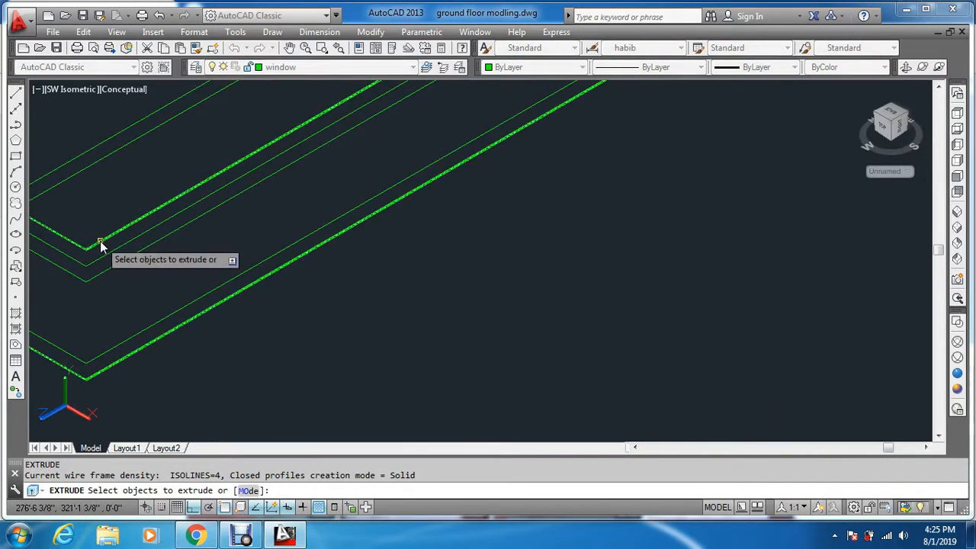
click(77, 172)
scroll(124, 212, down, 3)
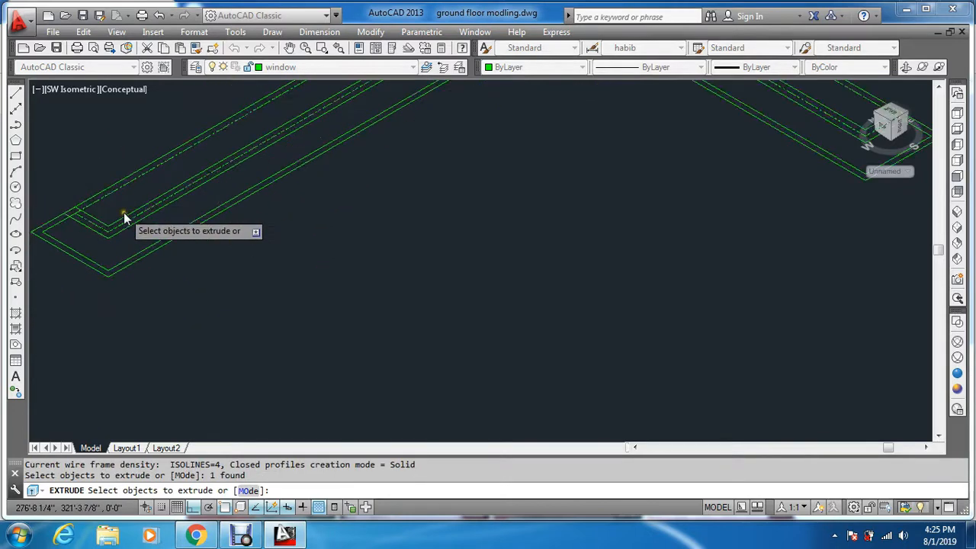
scroll(126, 236, down, 2)
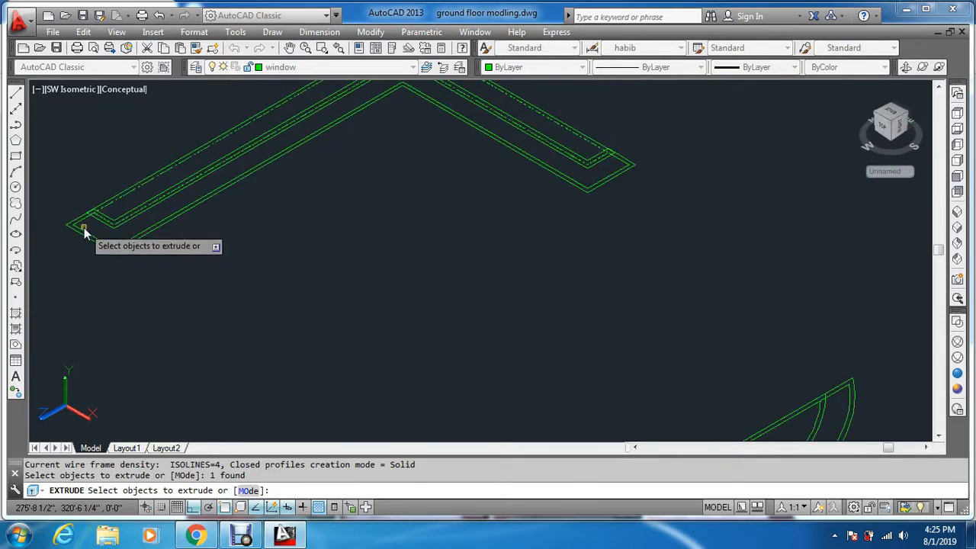
scroll(84, 232, down, 2)
scroll(83, 230, up, 1)
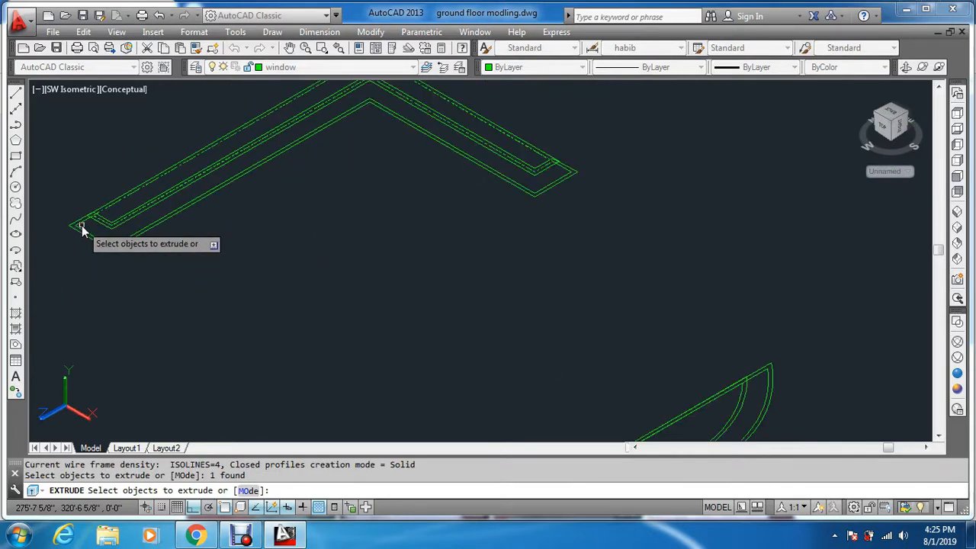
scroll(80, 227, up, 3)
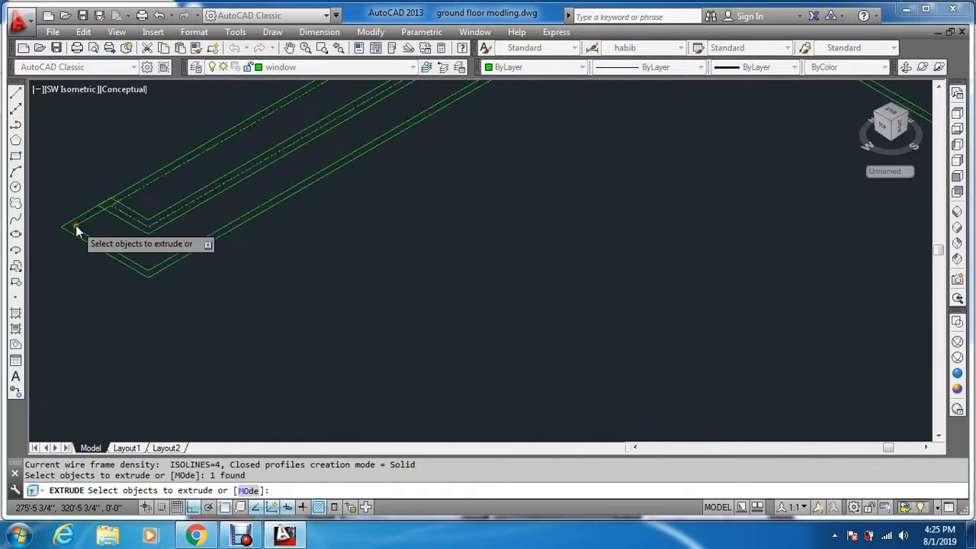
scroll(110, 223, down, 3)
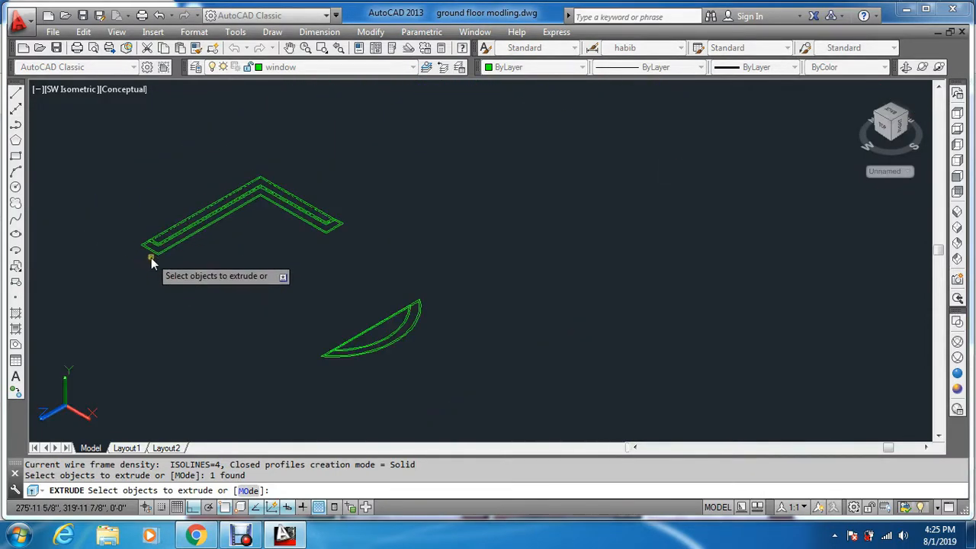
key(Return)
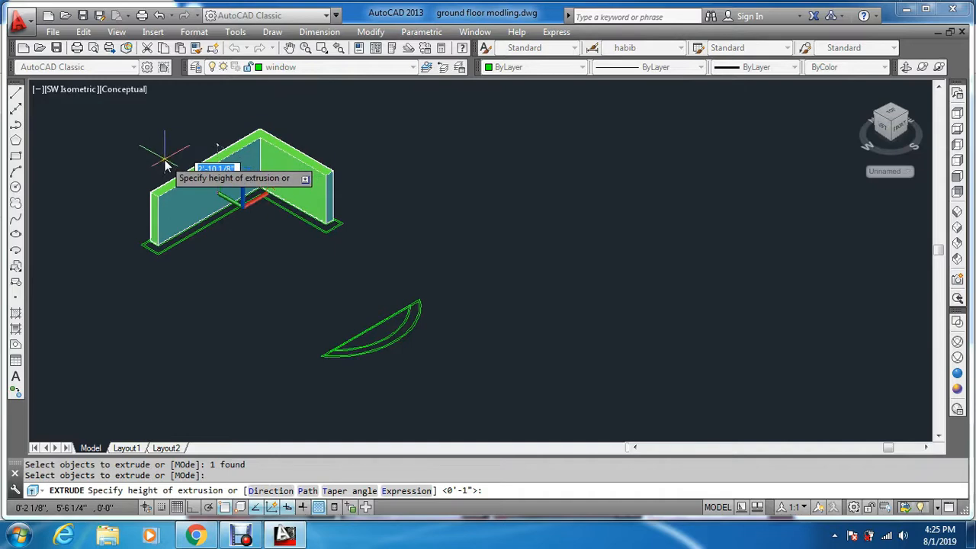
key(Return)
- Extrude the original wider L-shaped outline to a height of 6 inches
scroll(148, 221, up, 6)
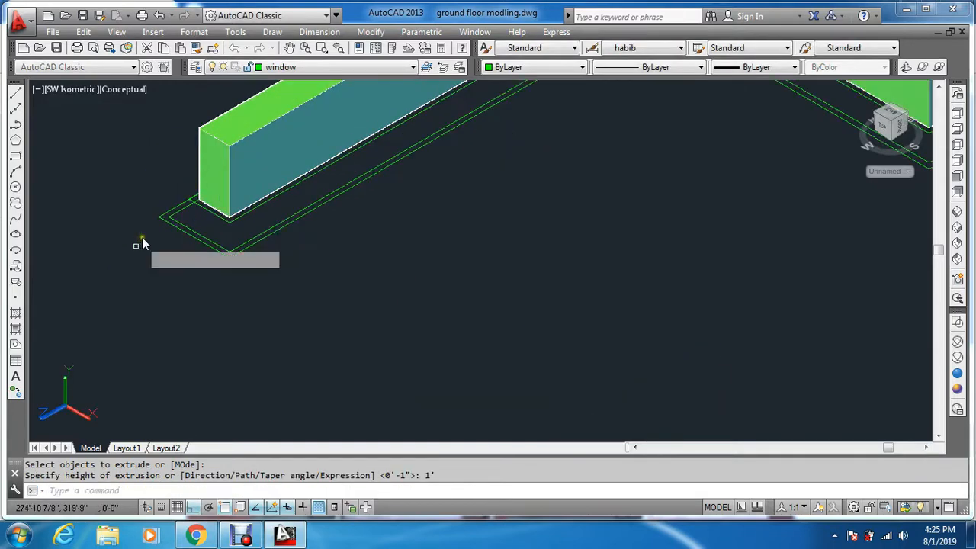
key(Return)
click(190, 231)
scroll(191, 233, down, 6)
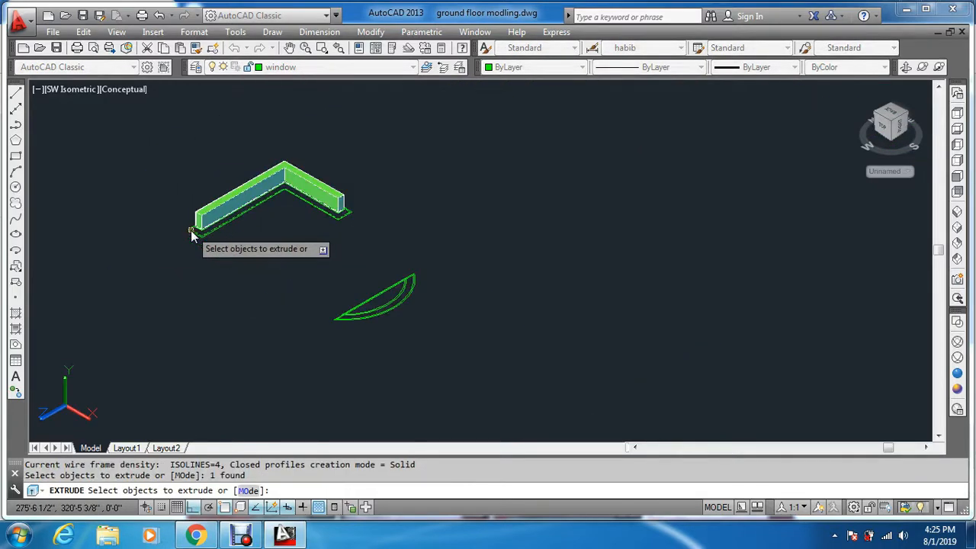
key(Return)
text(6)
key(Return)
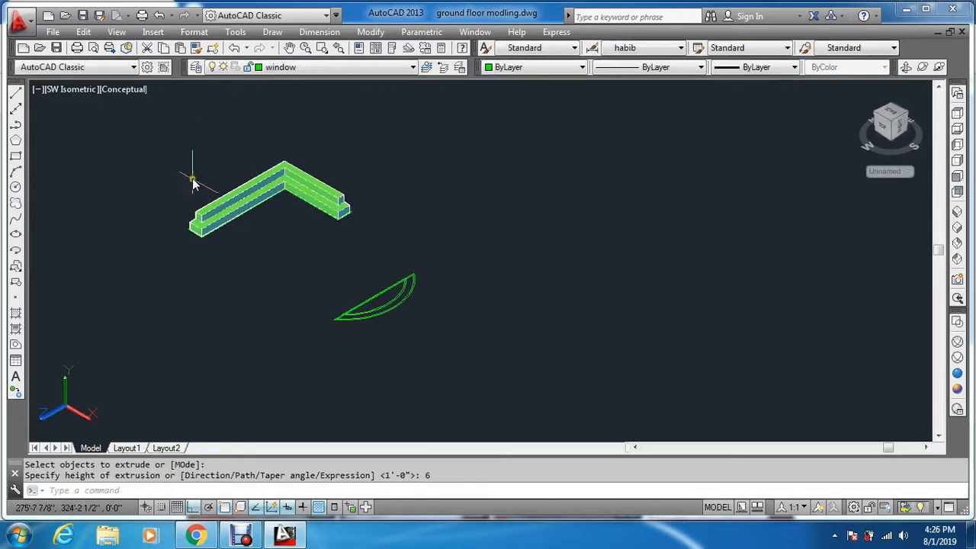
- Switch the display to wireframe and extrude the two offset L-shaped outlines 1 inch high
click(958, 341)
key(Return)
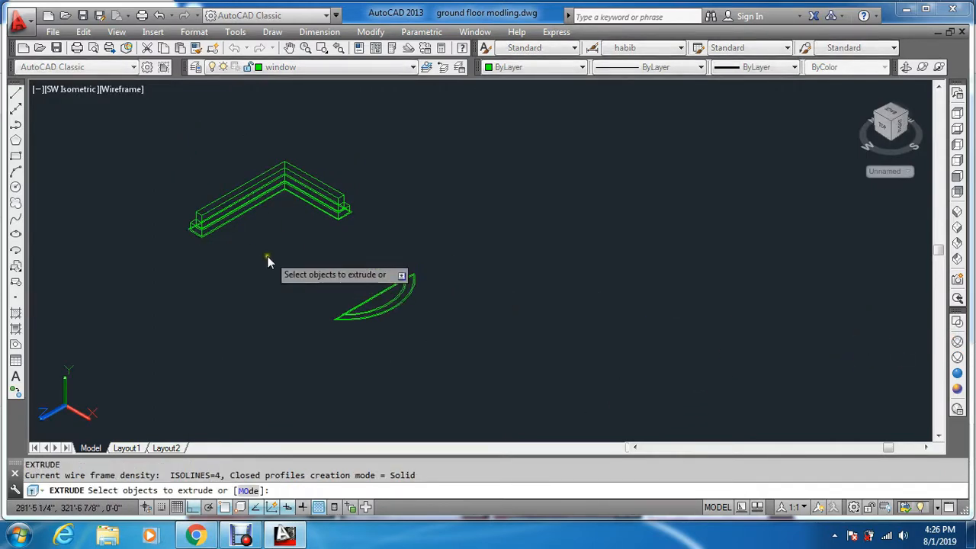
scroll(160, 217, up, 8)
click(180, 203)
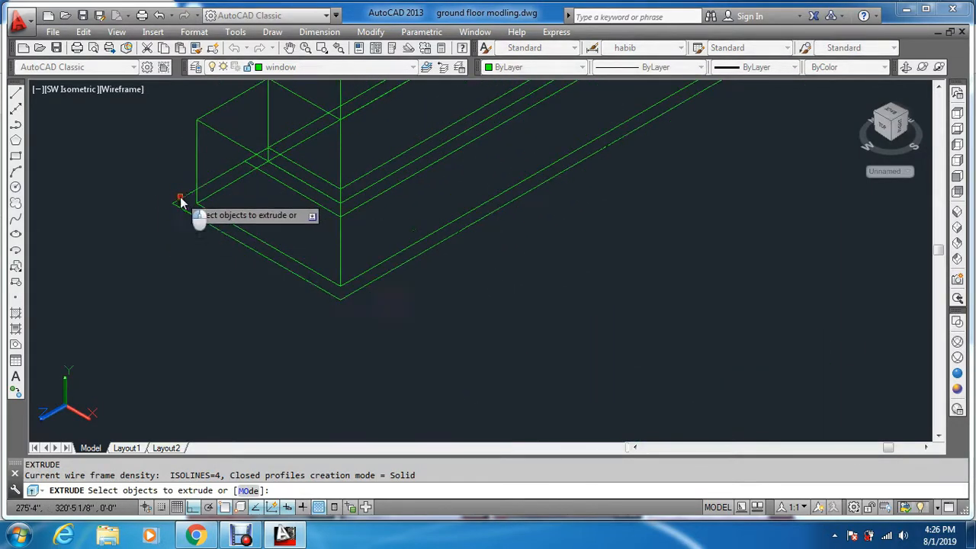
click(294, 133)
scroll(297, 138, down, 6)
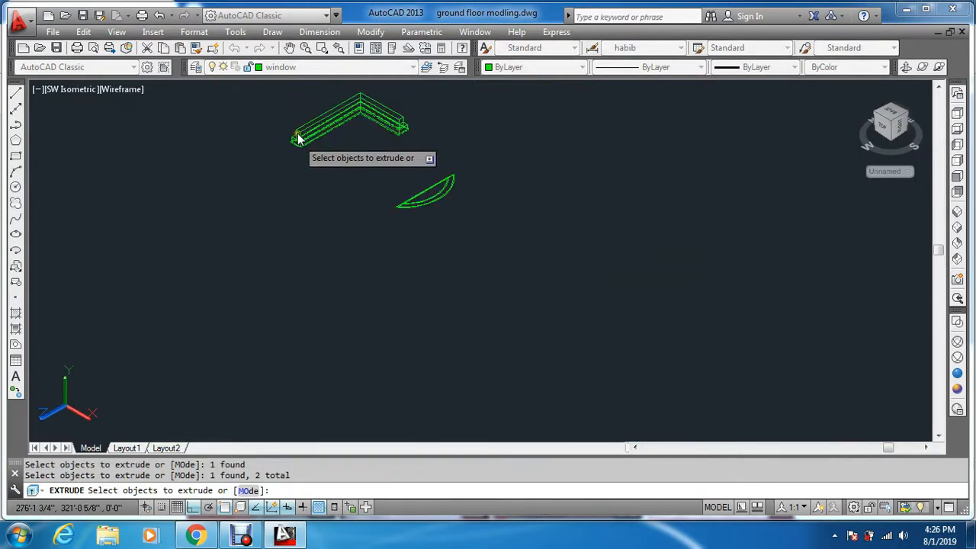
key(Return)
text(1)
key(Return)
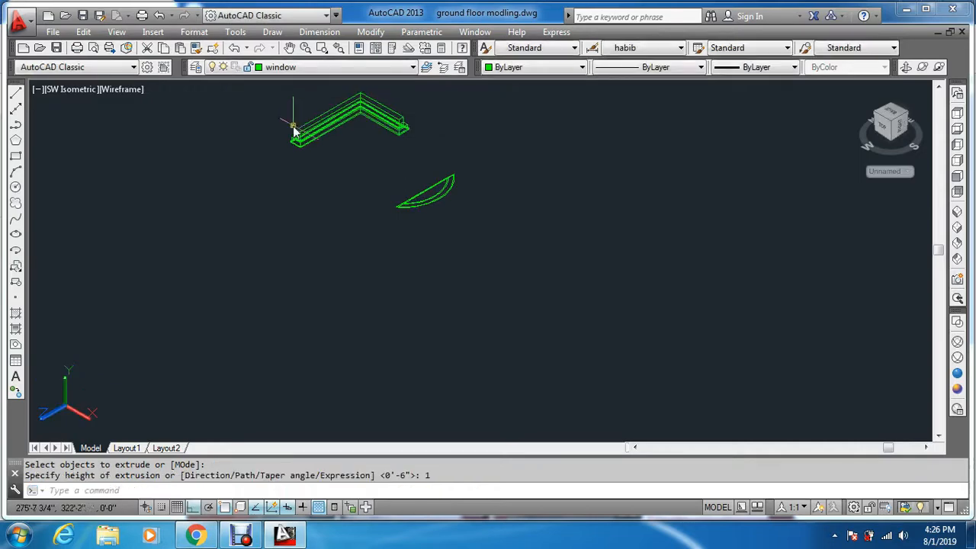
- Move the narrower 1-inch-thick L-shaped slab straight up by 1' onto the top of the taller step
scroll(289, 130, up, 6)
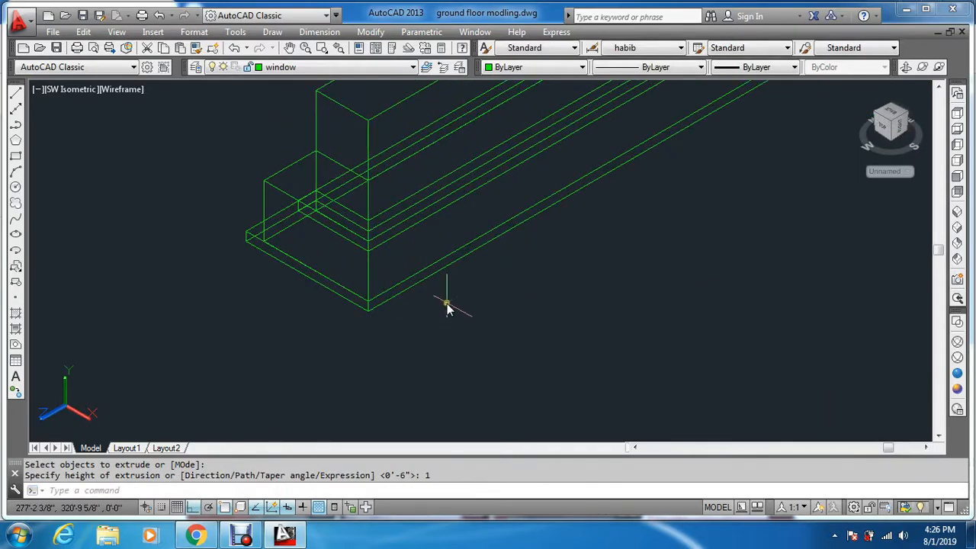
middle_drag(448, 308, 229, 421)
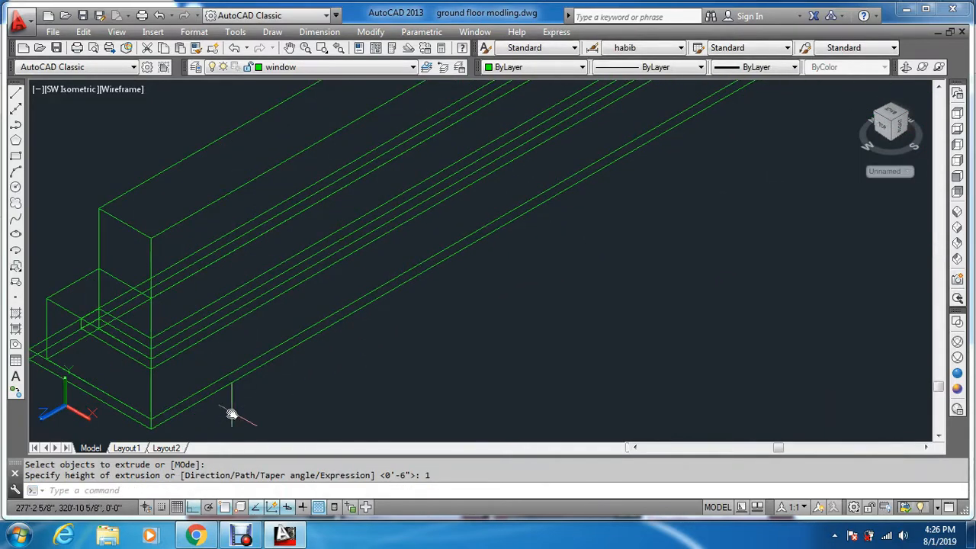
key(Escape)
key(Escape)
key(Return)
scroll(210, 374, down, 6)
scroll(168, 335, up, 8)
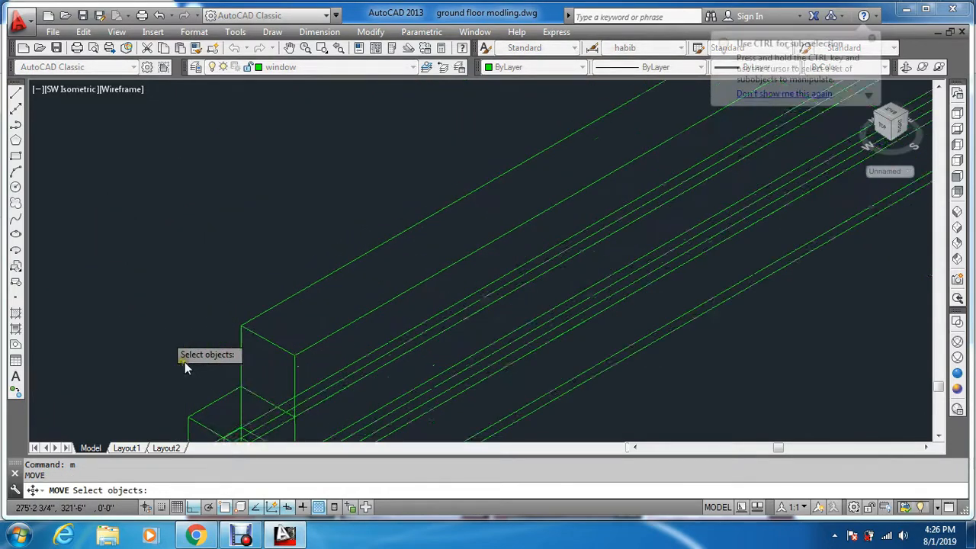
scroll(236, 282, down, 4)
scroll(238, 328, up, 5)
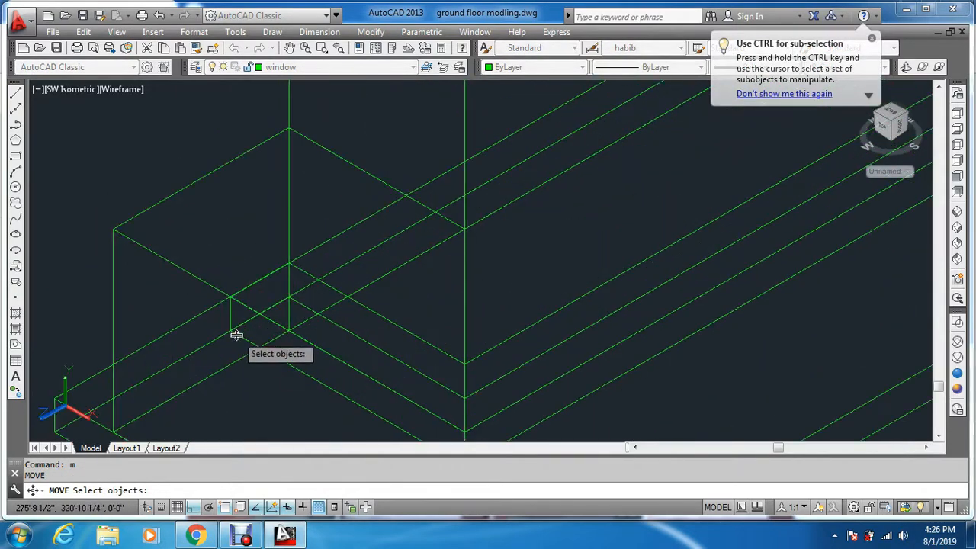
click(231, 321)
key(Return)
scroll(228, 316, up, 6)
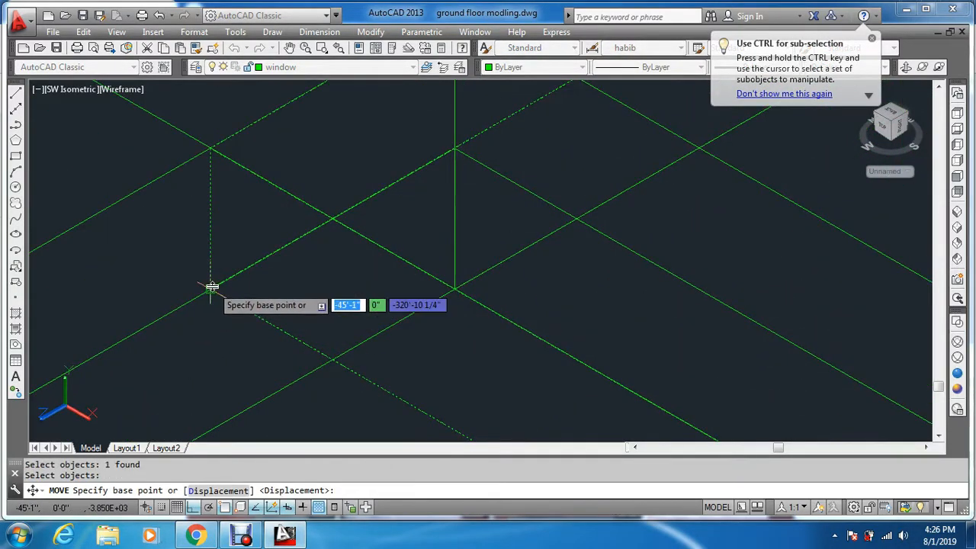
click(211, 288)
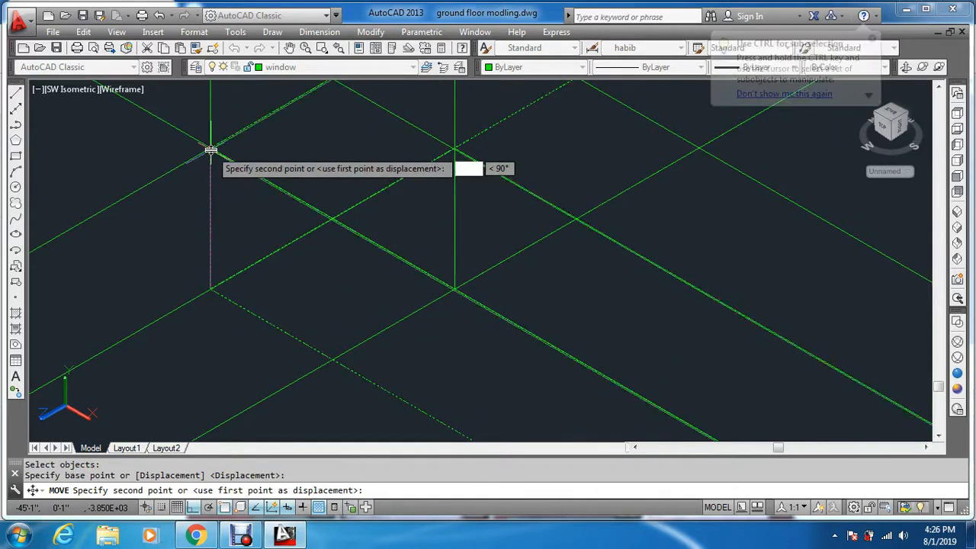
text(1)
key(Return)
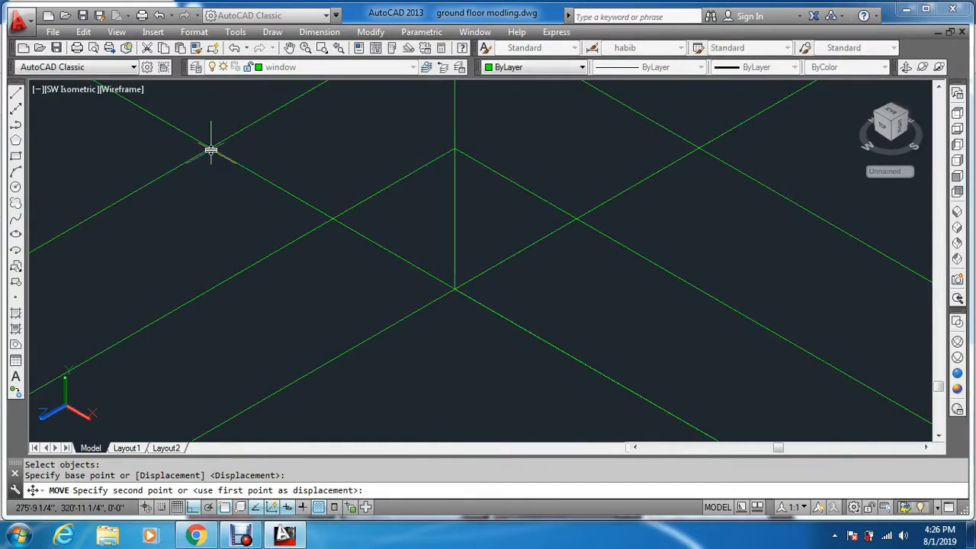
- Move the wider 1-inch-thick L-shaped slab straight up by 6 inches onto the top of the lower step
key(Return)
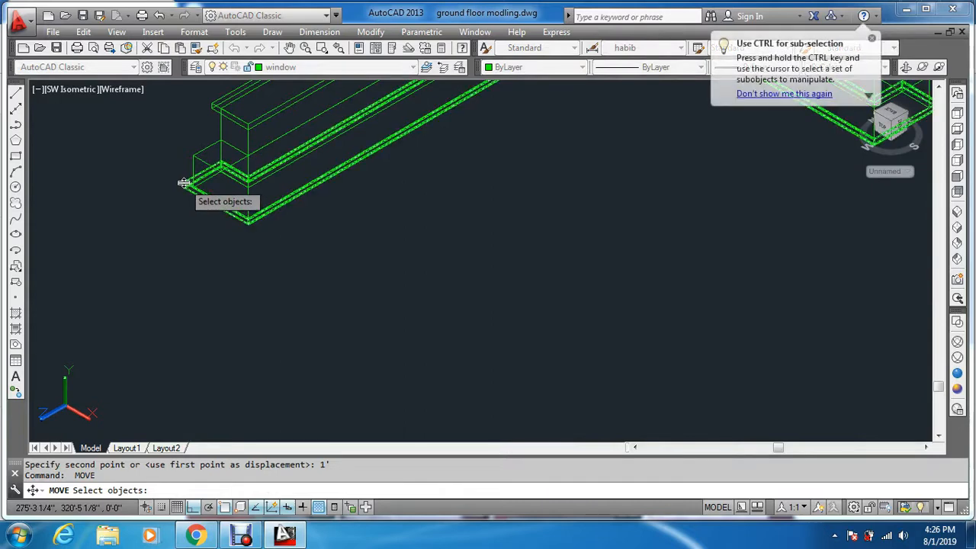
click(183, 185)
key(Return)
scroll(191, 191, up, 4)
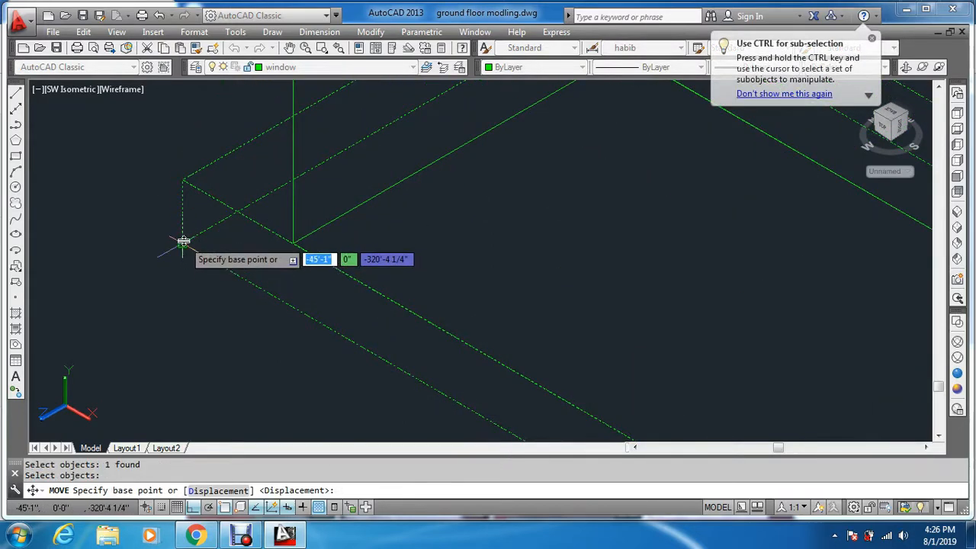
click(183, 243)
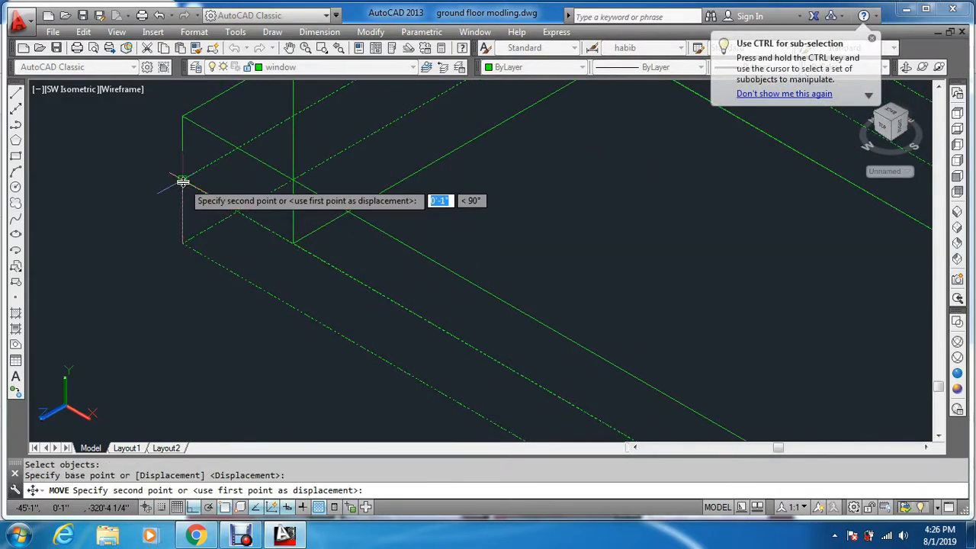
text(6)
key(Return)
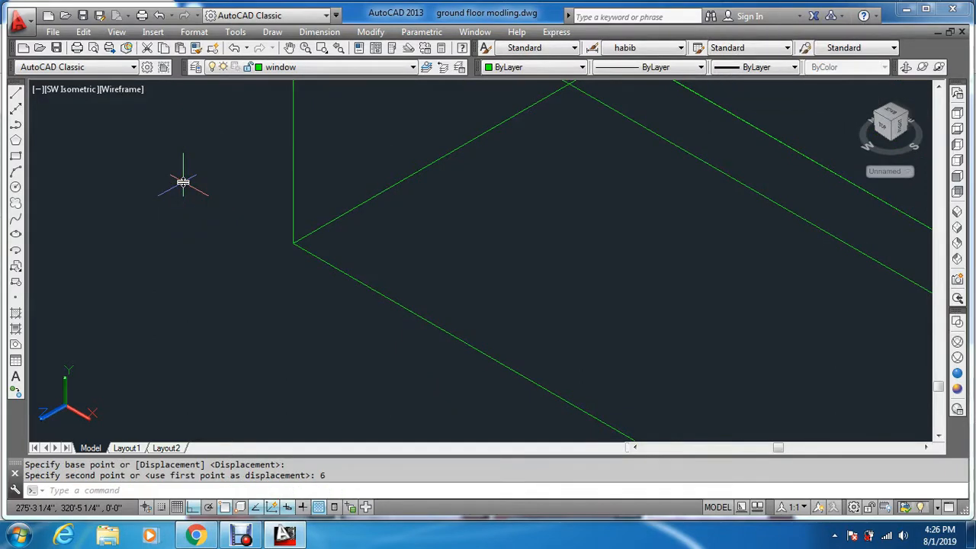
scroll(185, 195, down, 3)
middle_drag(276, 166, 333, 353)
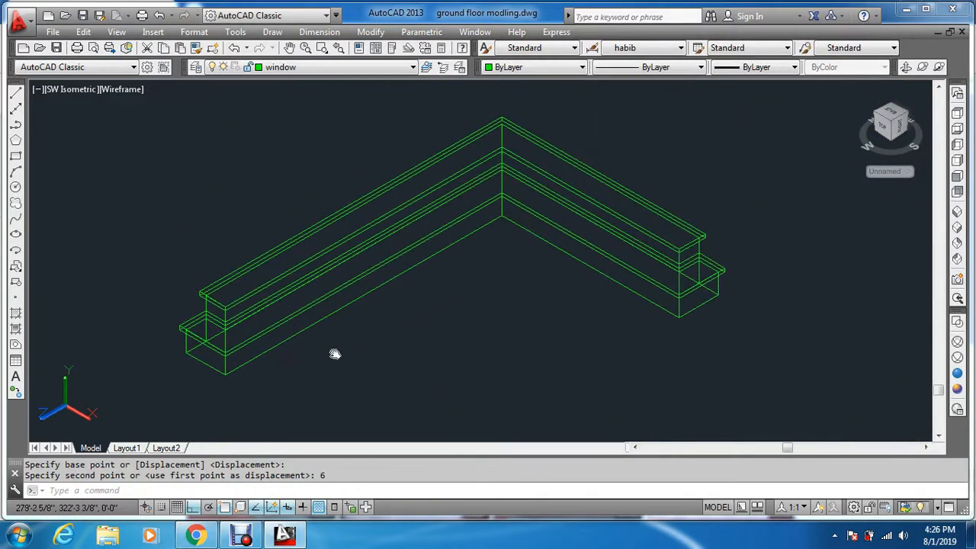
- Switch the display to Conceptual and fillet the upper slab's inner top edge along the long arm with a 0.6-inch radius
key(Escape)
key(Escape)
click(958, 388)
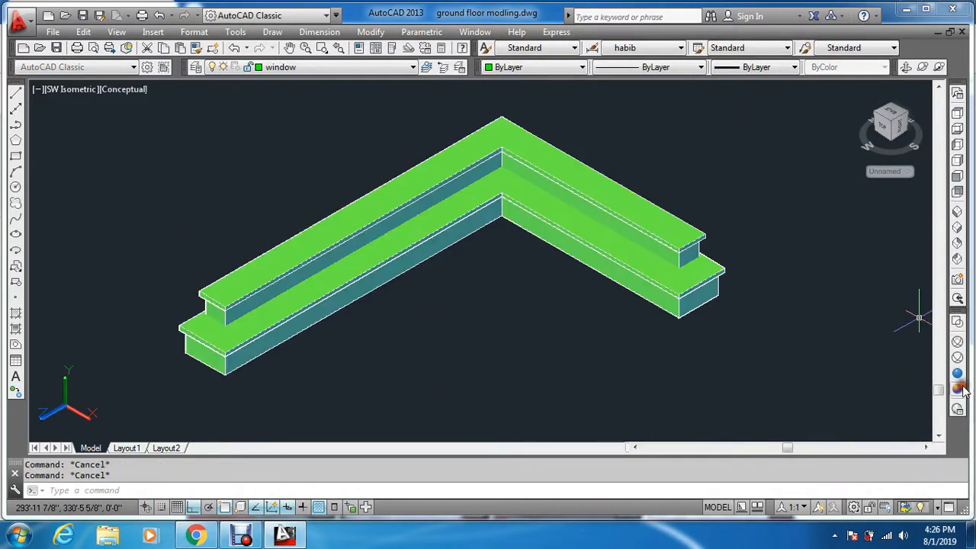
scroll(349, 249, up, 3)
text(f)
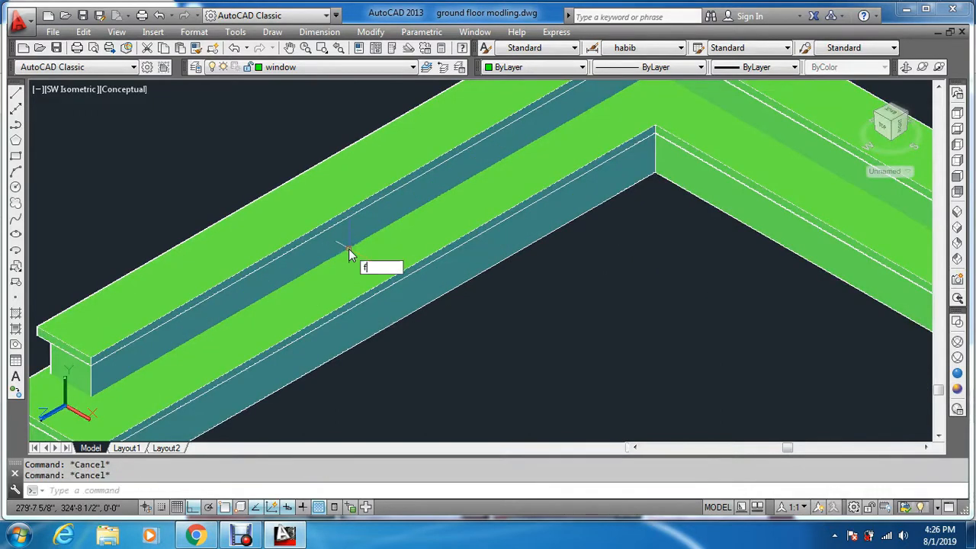
key(Return)
text(r)
key(Return)
text(.6)
key(Return)
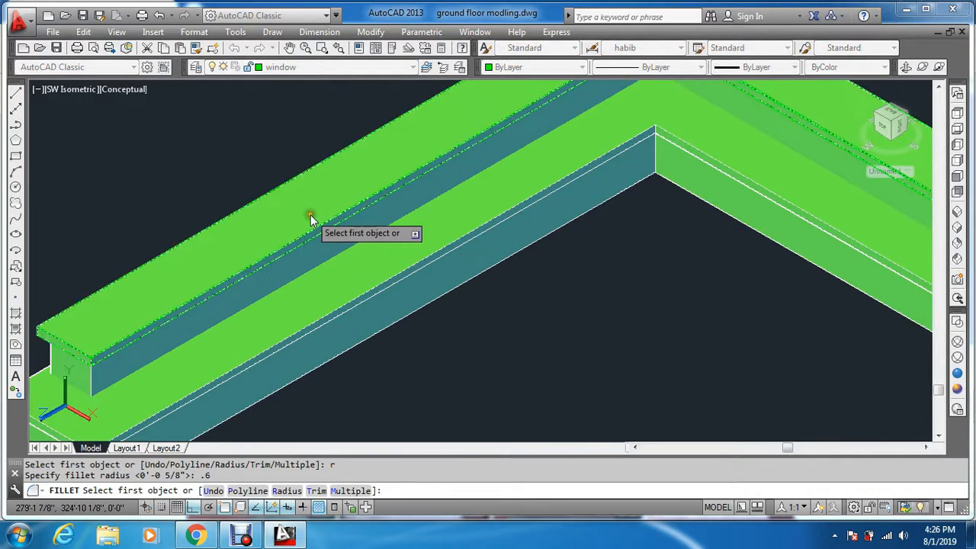
click(300, 239)
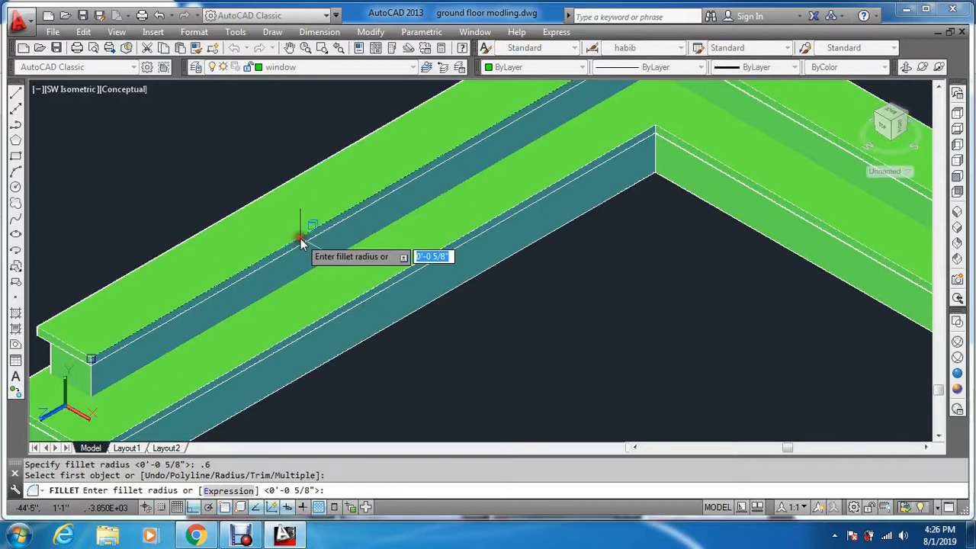
key(Return)
key(Return)
- Fillet the top edge at the end of the upper slab's long arm with the same radius
key(Return)
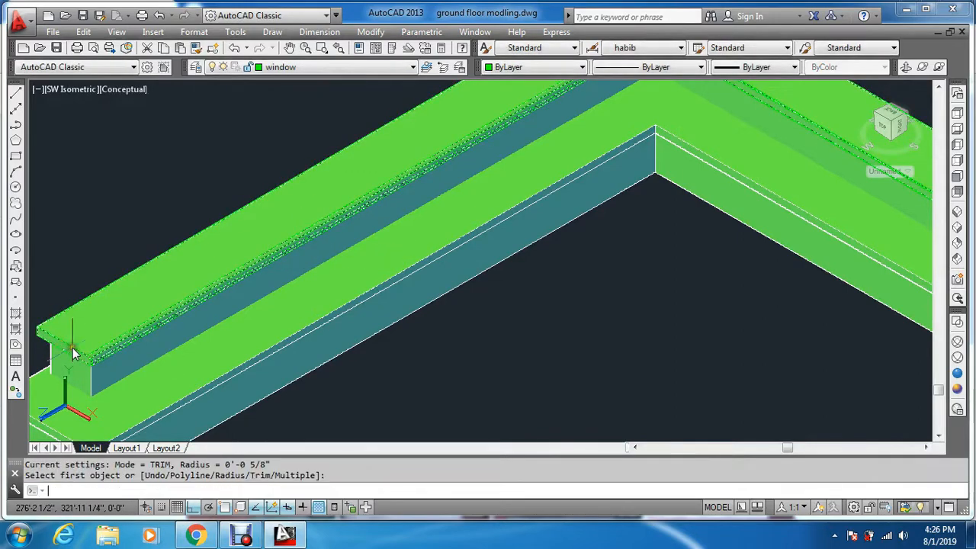
click(76, 347)
key(Return)
key(Return)
scroll(395, 325, down, 4)
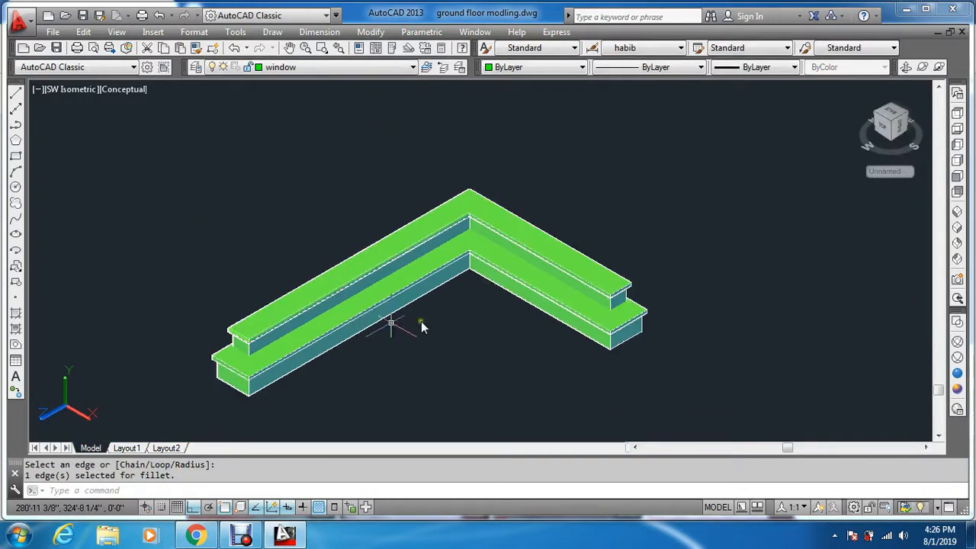
scroll(588, 240, up, 6)
- Fillet the upper slab's inner top edge along the short arm and the top edge at that arm's end, keeping the current radius
key(Return)
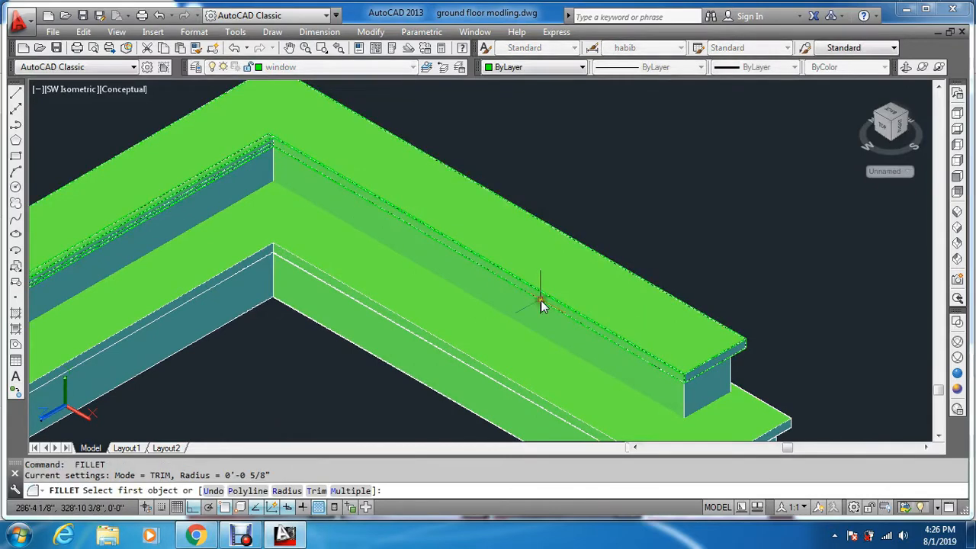
click(541, 292)
key(Return)
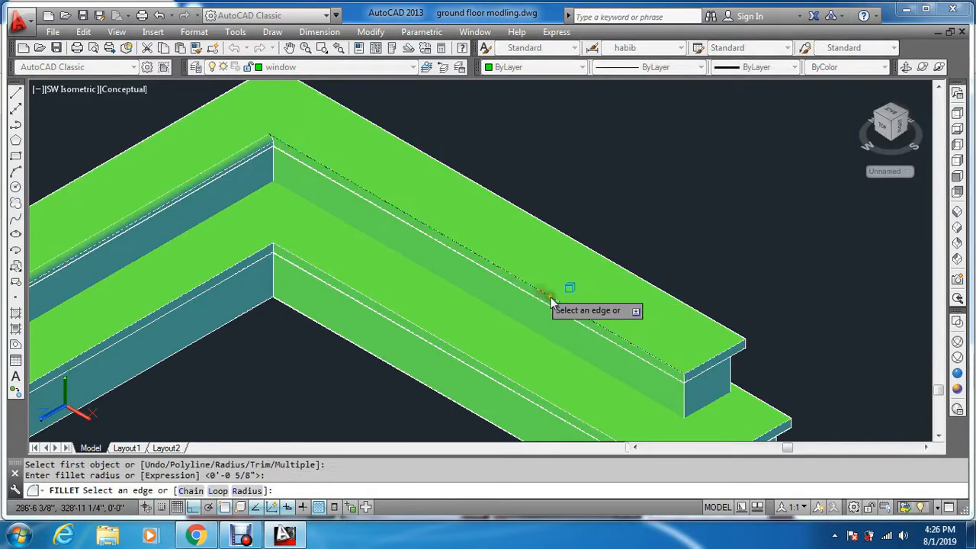
key(Return)
key(Return)
click(711, 359)
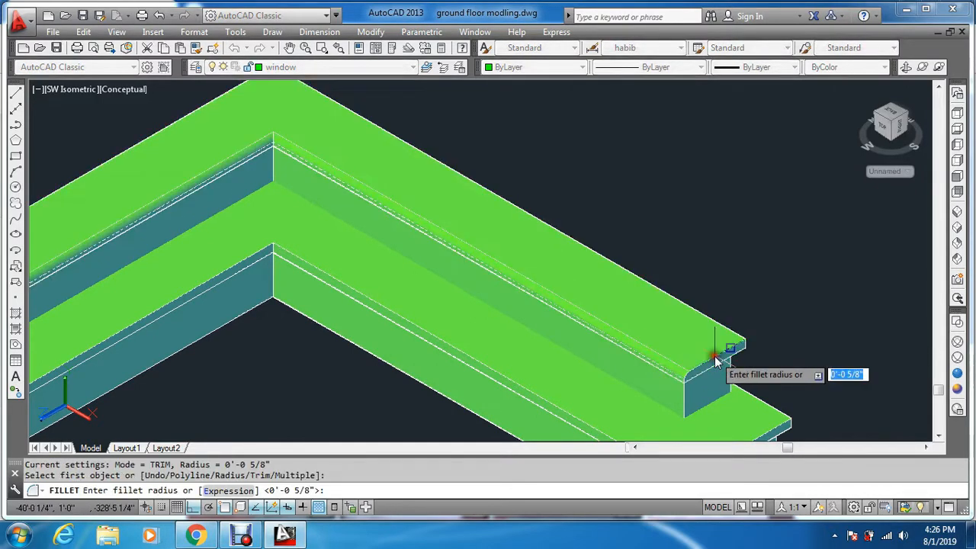
key(Return)
key(Return)
- Fillet the lower slab's top edges at the end of the short arm and along its inner side with the current radius
scroll(715, 288, down, 3)
scroll(715, 288, up, 3)
key(Return)
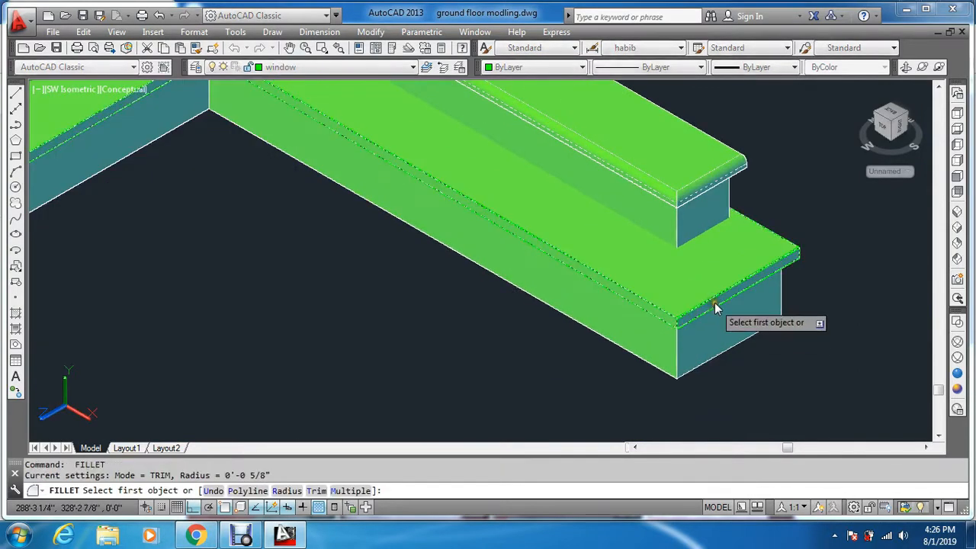
click(713, 299)
key(Return)
key(Return)
key(Return)
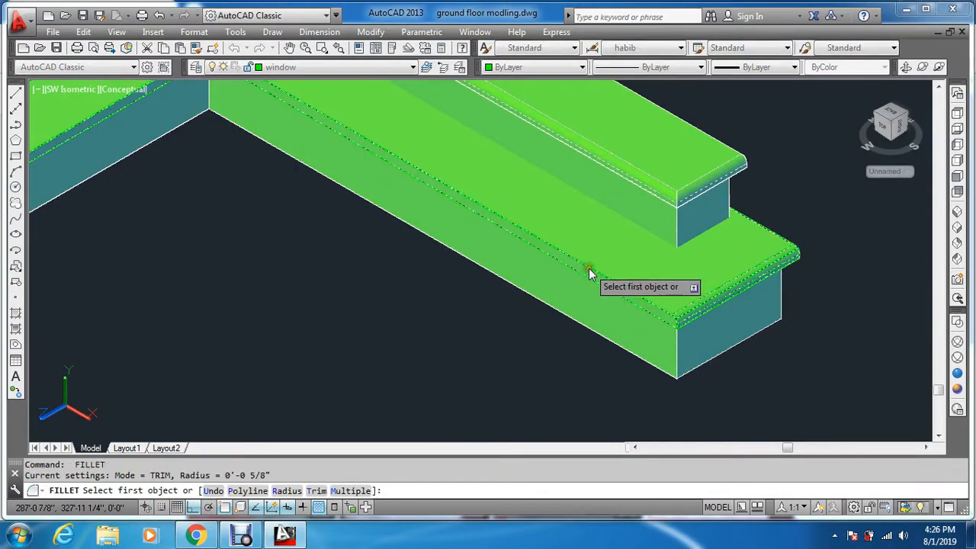
click(593, 270)
key(Return)
key(Return)
scroll(593, 272, down, 3)
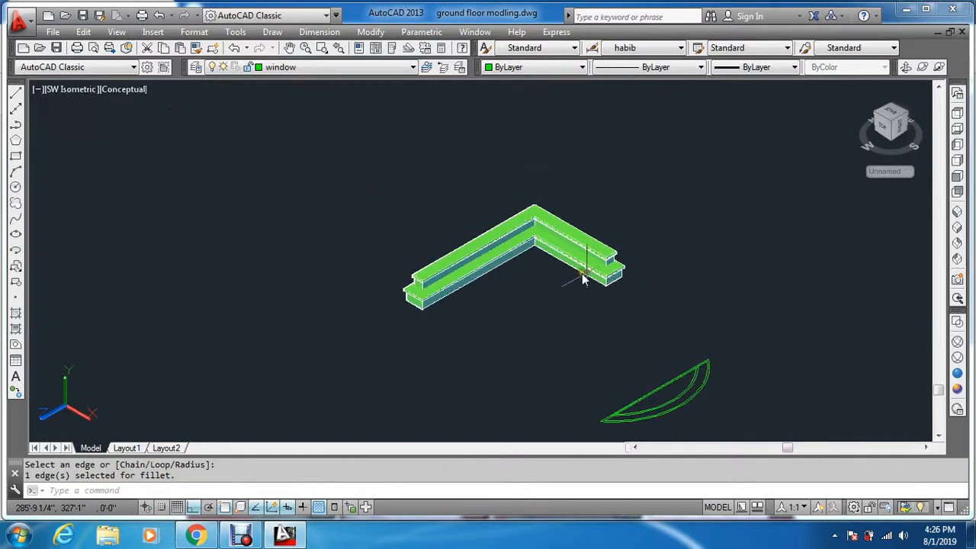
- Fillet the lower slab's inner top edge along the long arm with the current radius
scroll(584, 277, up, 4)
key(Return)
click(460, 241)
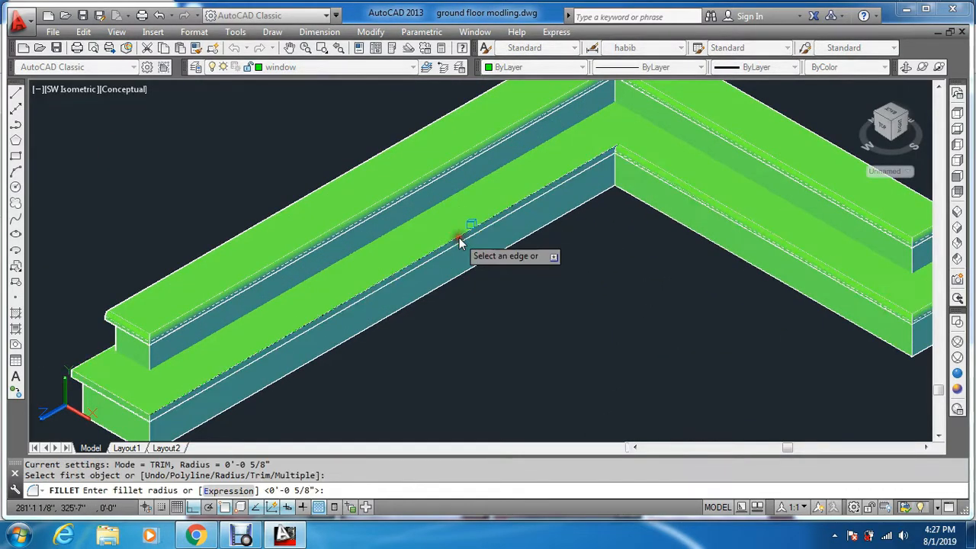
key(Return)
key(Return)
scroll(365, 296, down, 3)
scroll(364, 295, up, 3)
scroll(390, 279, down, 8)
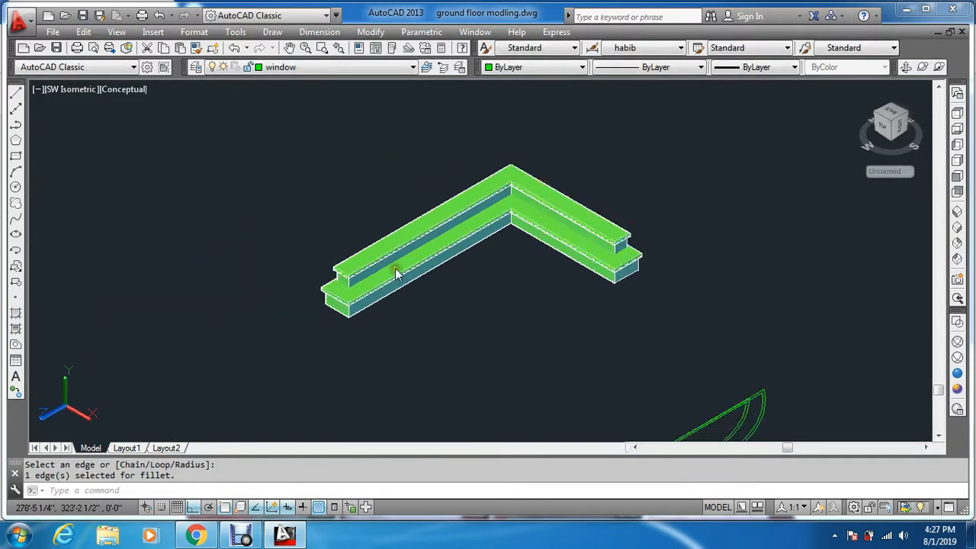
- Extrude the original smaller curved step outline to a height of 1'
middle_drag(465, 348, 349, 271)
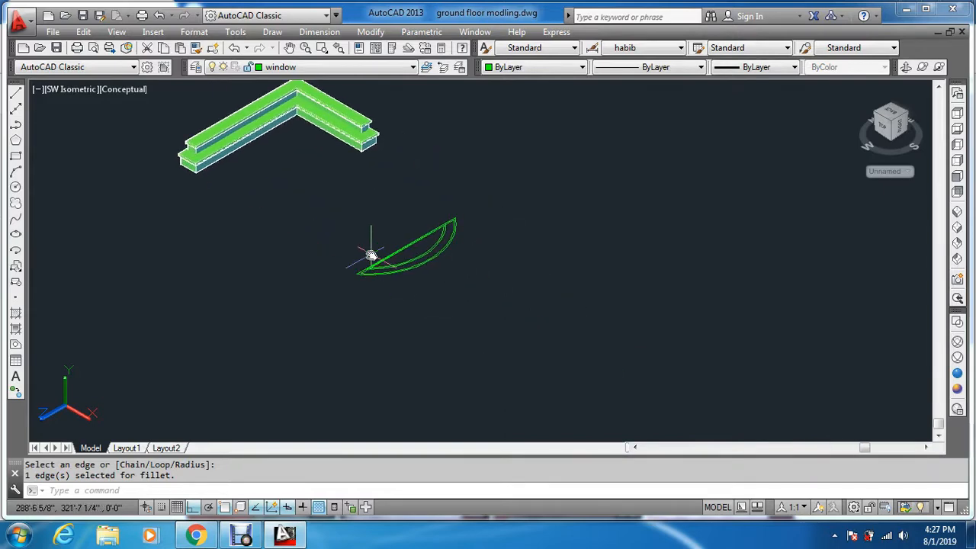
scroll(107, 172, up, 3)
key(Escape)
scroll(251, 157, up, 5)
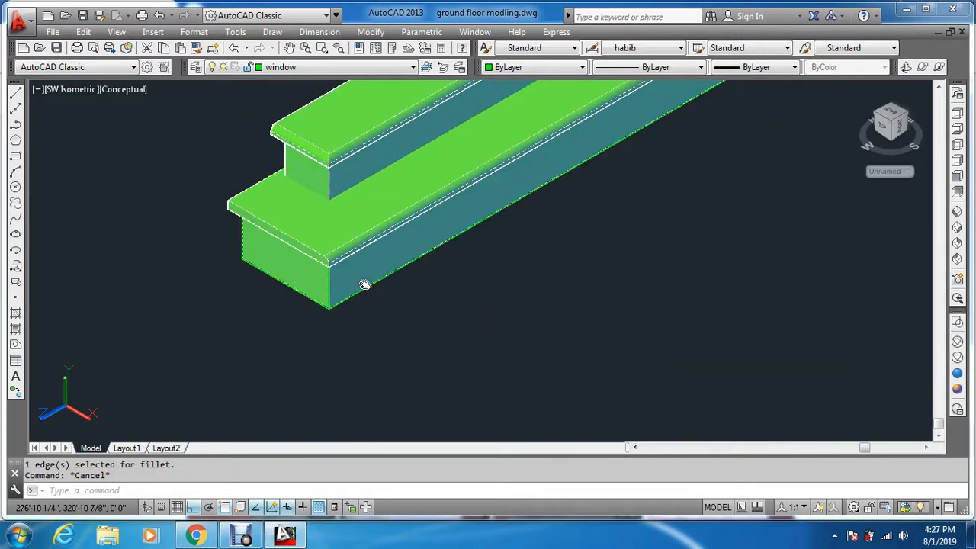
scroll(340, 135, down, 6)
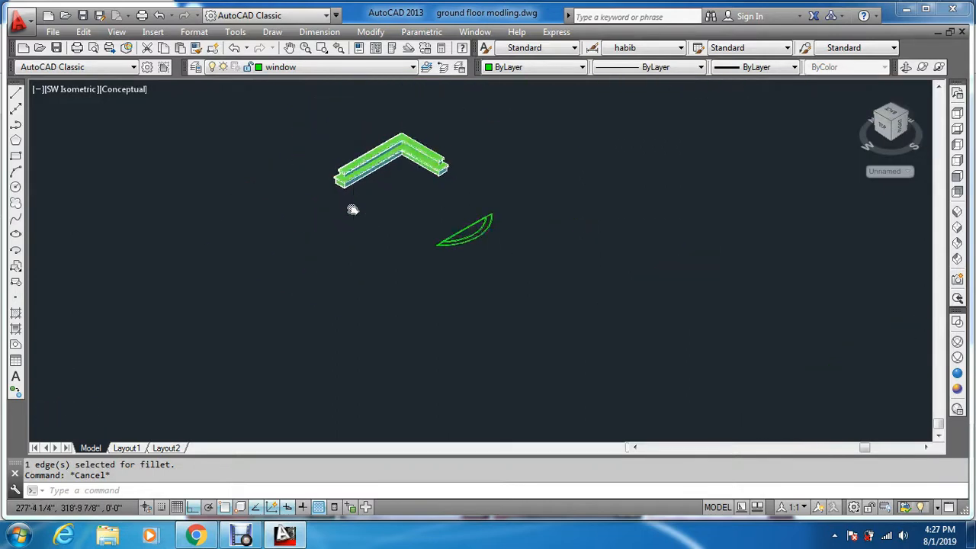
scroll(459, 220, up, 6)
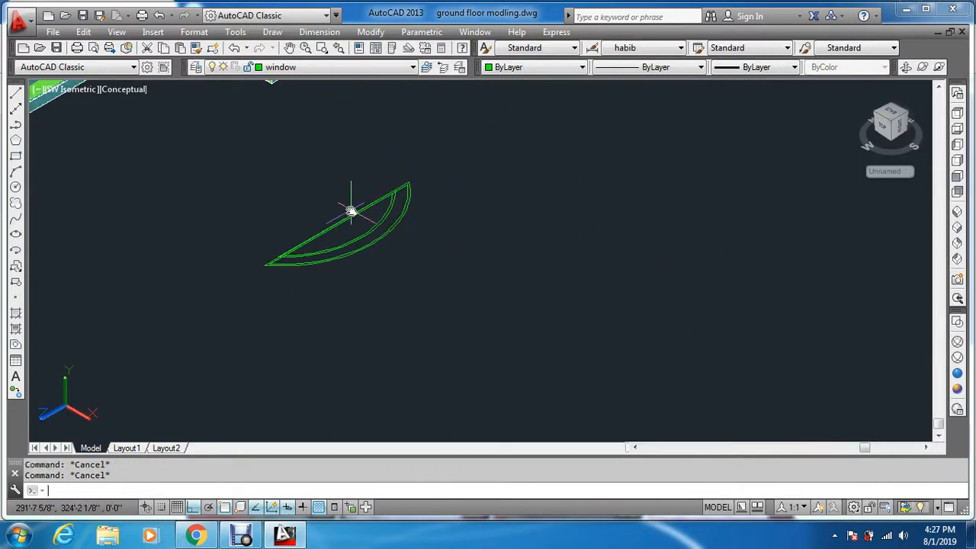
key(Return)
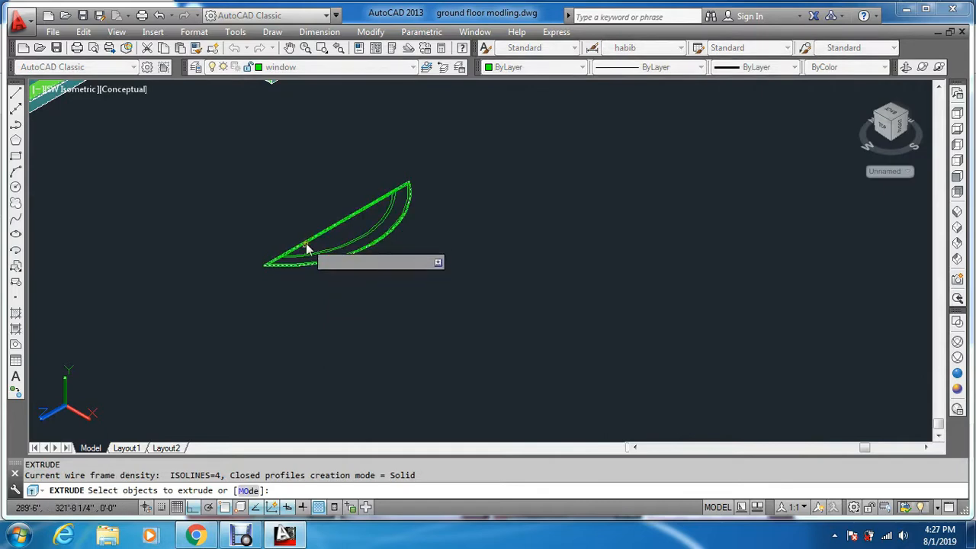
scroll(308, 255, up, 4)
click(305, 261)
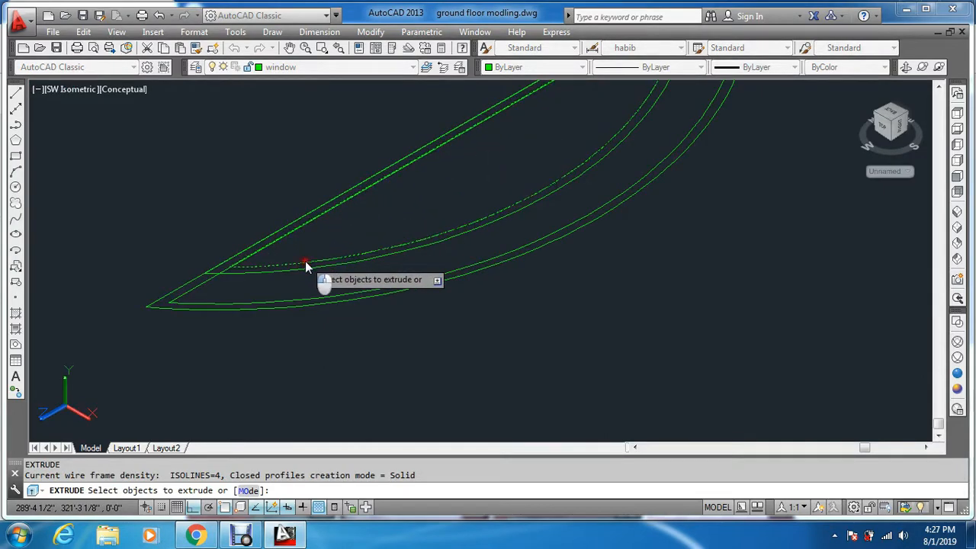
scroll(305, 261, down, 8)
scroll(306, 261, up, 5)
key(Return)
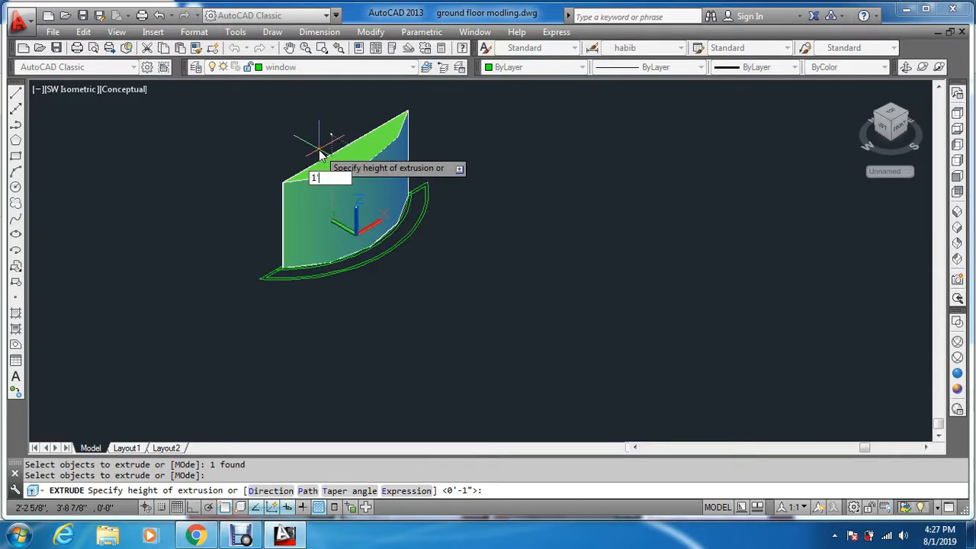
key(Return)
key(Escape)
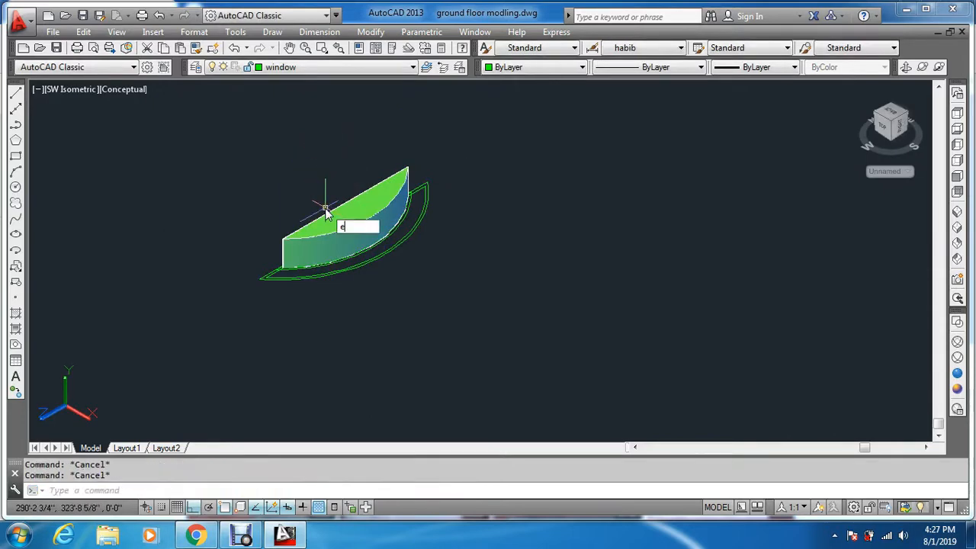
- Extrude the original larger curved step outline to a height of 6 inches
text(ext)
key(Return)
scroll(321, 286, up, 4)
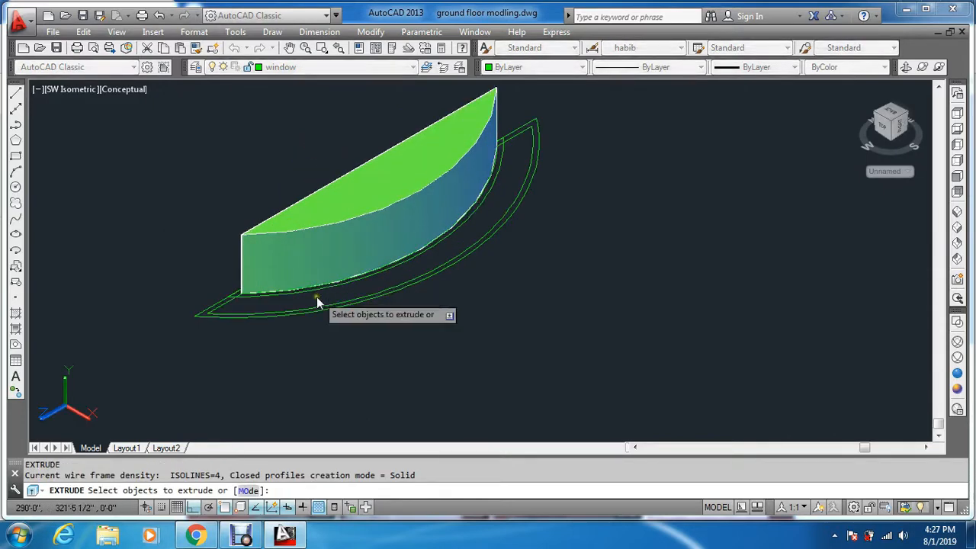
click(226, 307)
scroll(229, 320, down, 3)
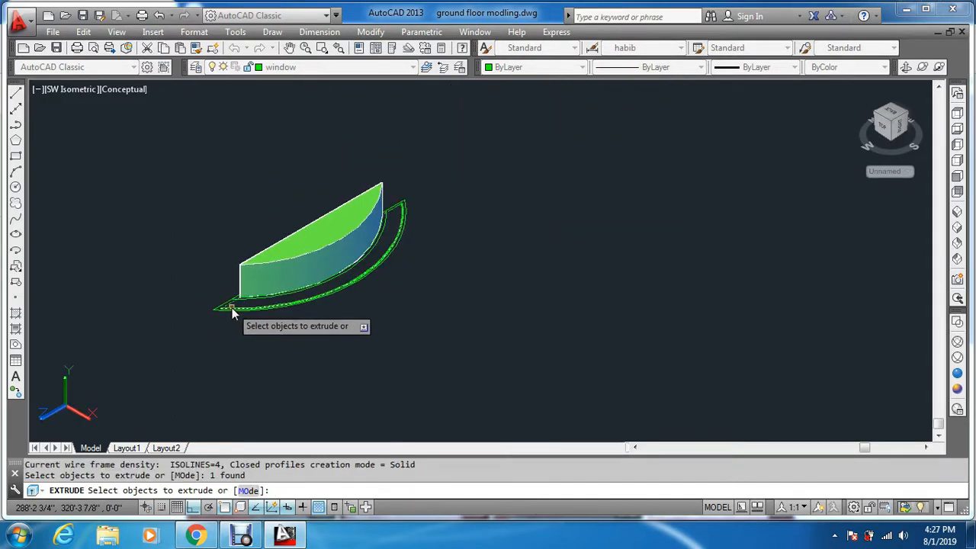
key(Return)
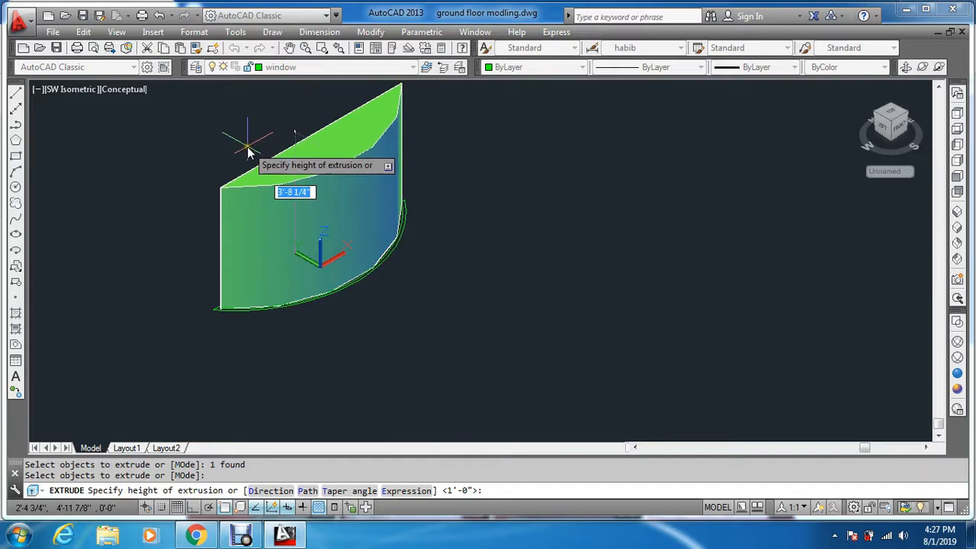
text(6)
key(Return)
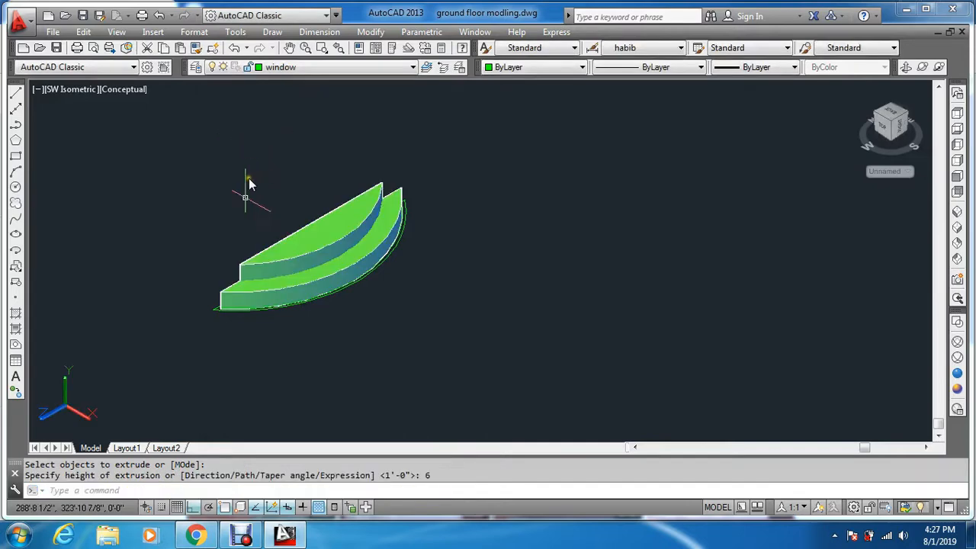
- Show the model in wireframe and extrude the two offset outlines of the curved steps to a height of 1 inch
click(955, 342)
scroll(227, 274, up, 3)
key(Escape)
key(Escape)
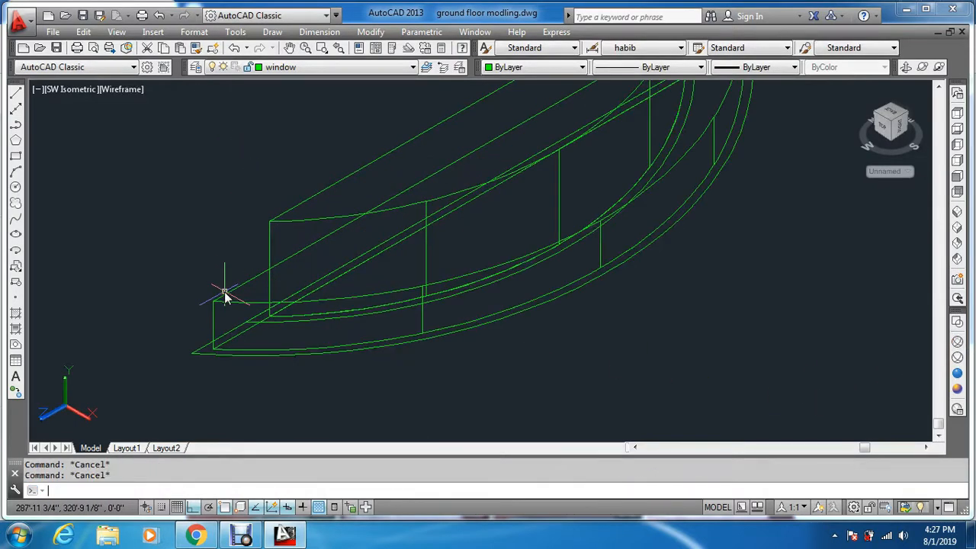
text(ext)
key(Return)
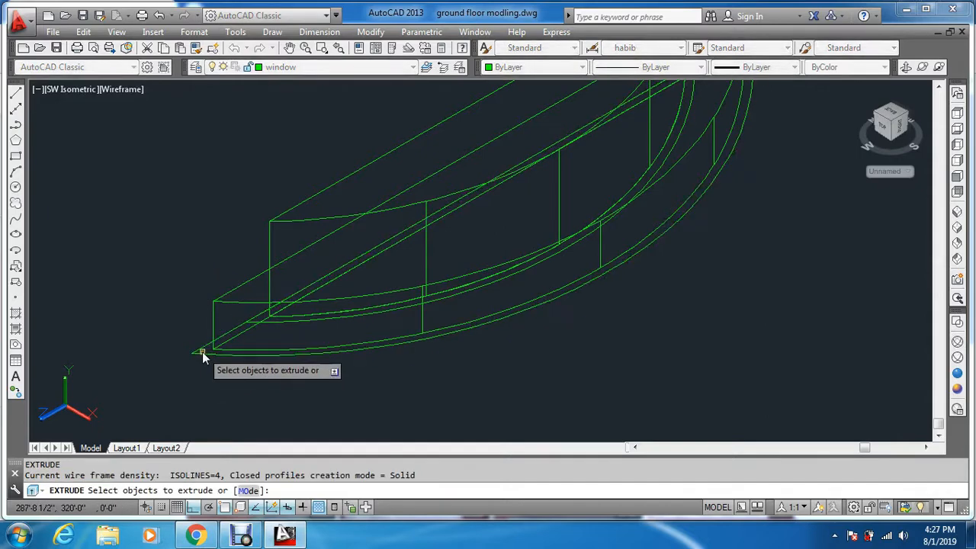
click(201, 350)
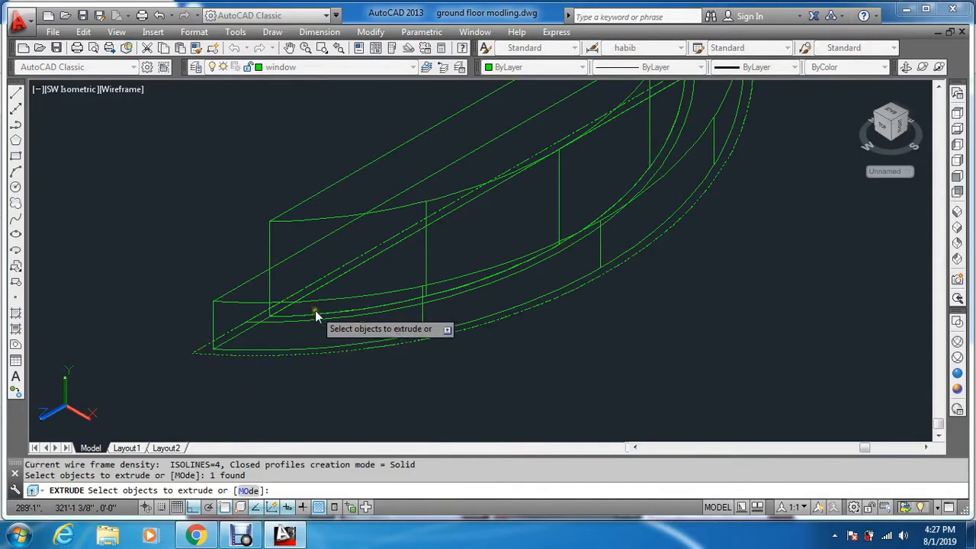
click(286, 322)
scroll(284, 321, down, 5)
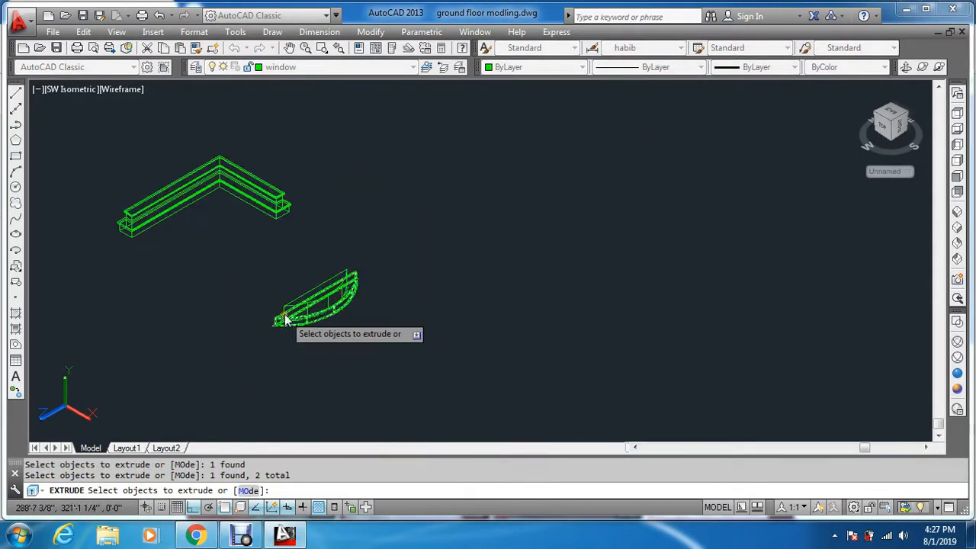
key(Return)
scroll(266, 329, up, 5)
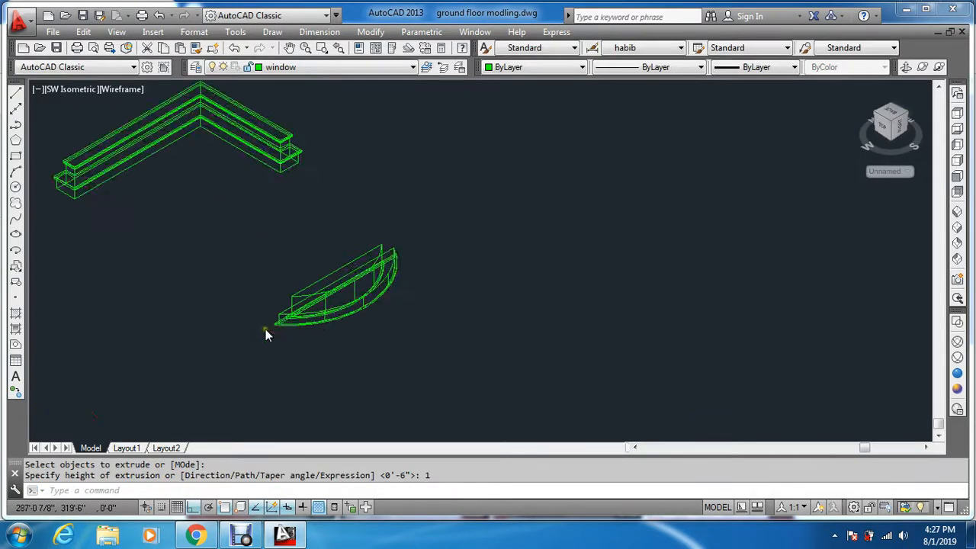
- Move the smaller curved slab straight up 1' from its corner onto the upper curved step
key(Escape)
key(Escape)
text(m)
key(Return)
scroll(313, 305, up, 6)
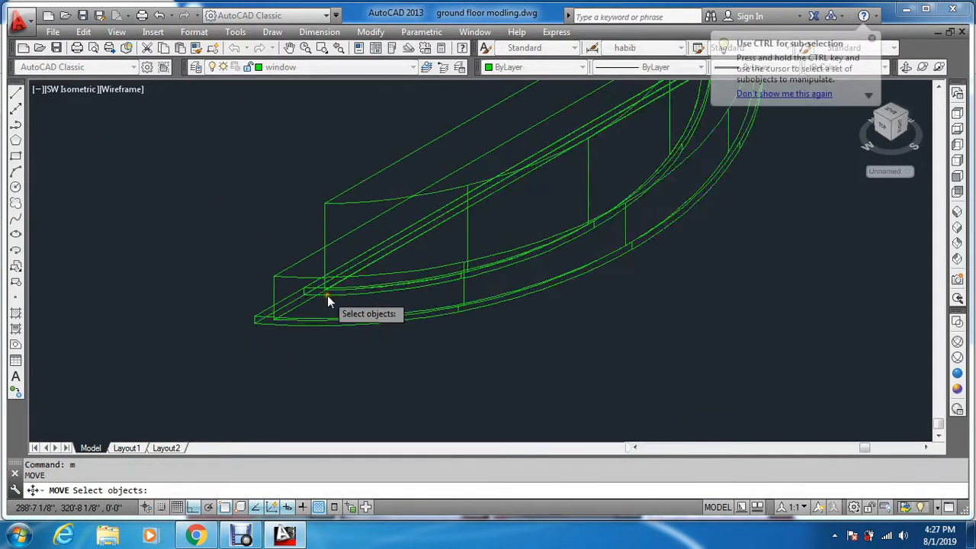
click(324, 303)
key(Return)
scroll(221, 305, up, 4)
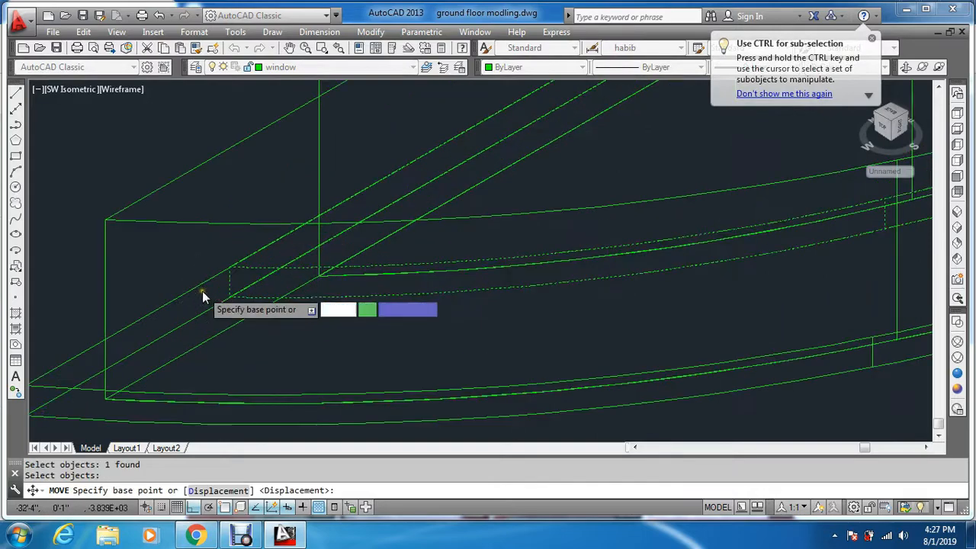
click(238, 301)
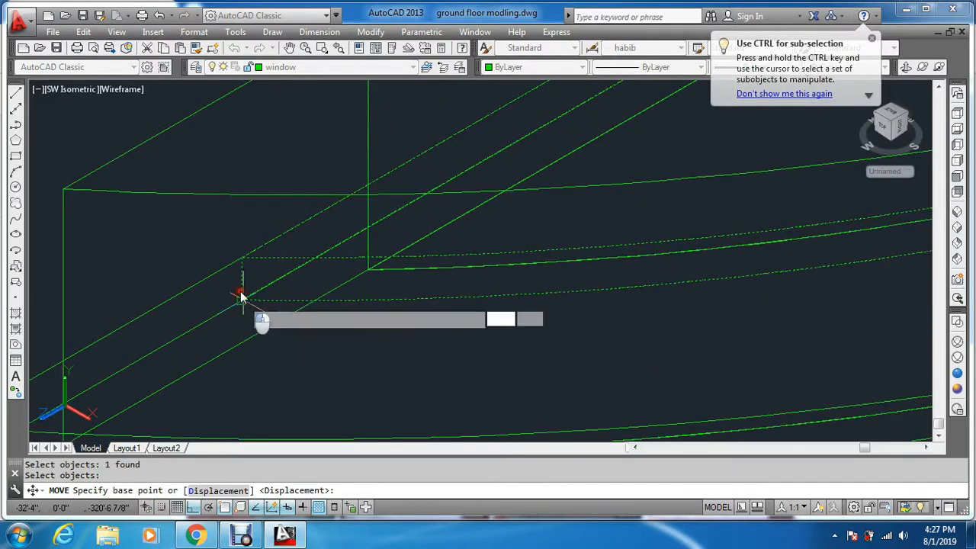
text(1')
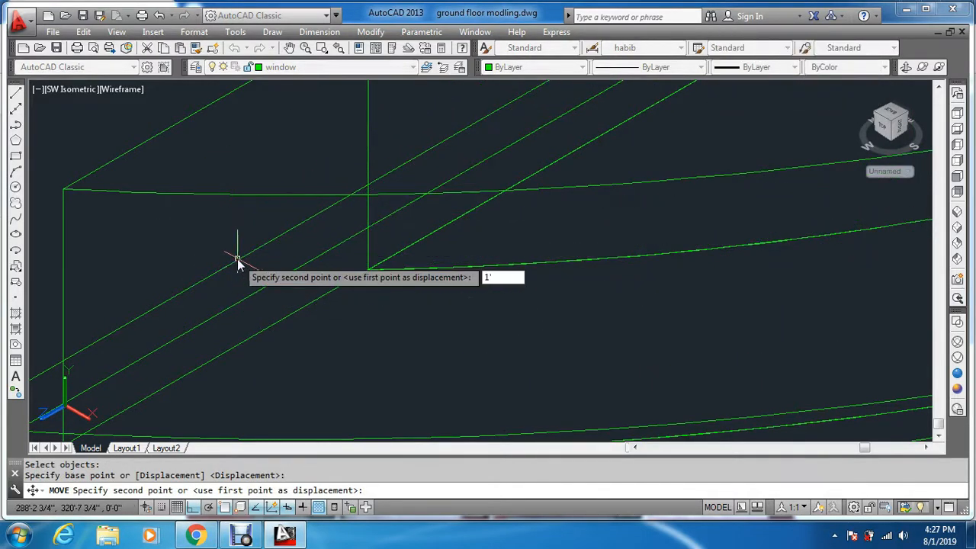
key(Return)
- Move the larger curved slab straight up 6 inches from its corner onto the lower curved step
scroll(236, 259, down, 5)
key(Return)
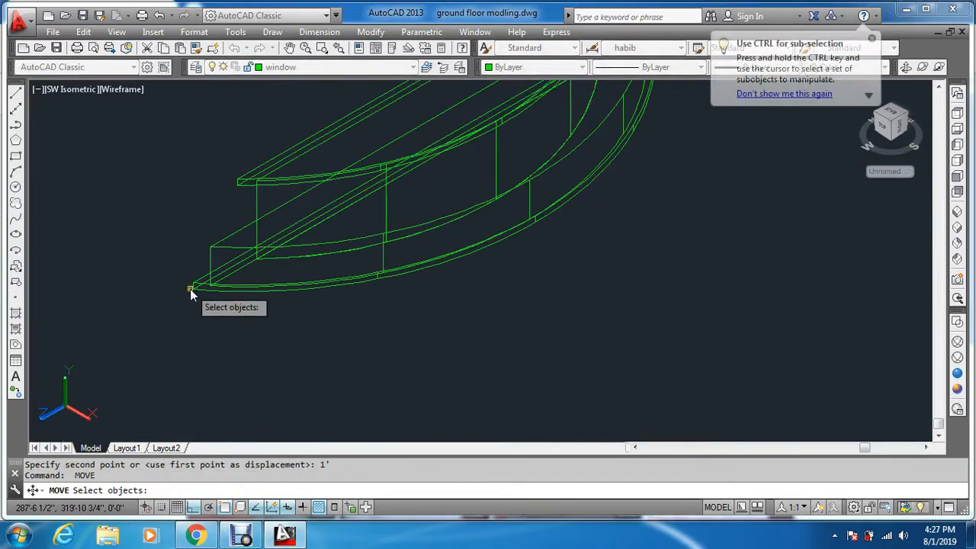
click(190, 289)
click(194, 282)
click(196, 282)
key(Return)
scroll(191, 277, up, 5)
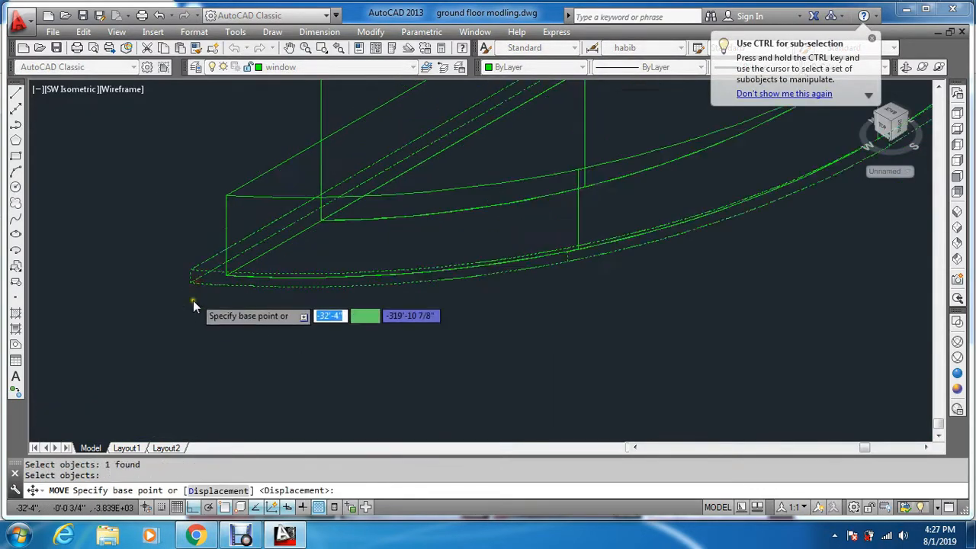
click(183, 258)
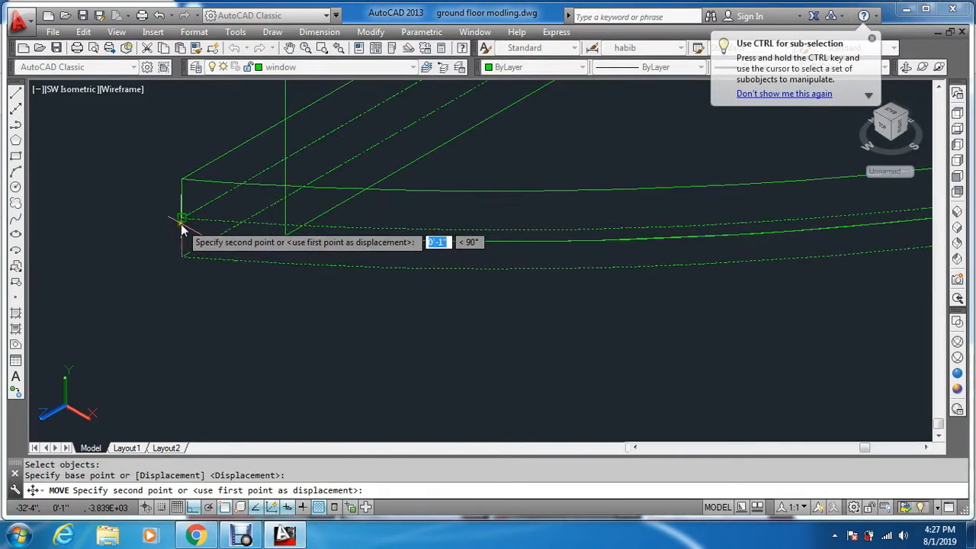
text(6)
key(Return)
scroll(183, 238, down, 5)
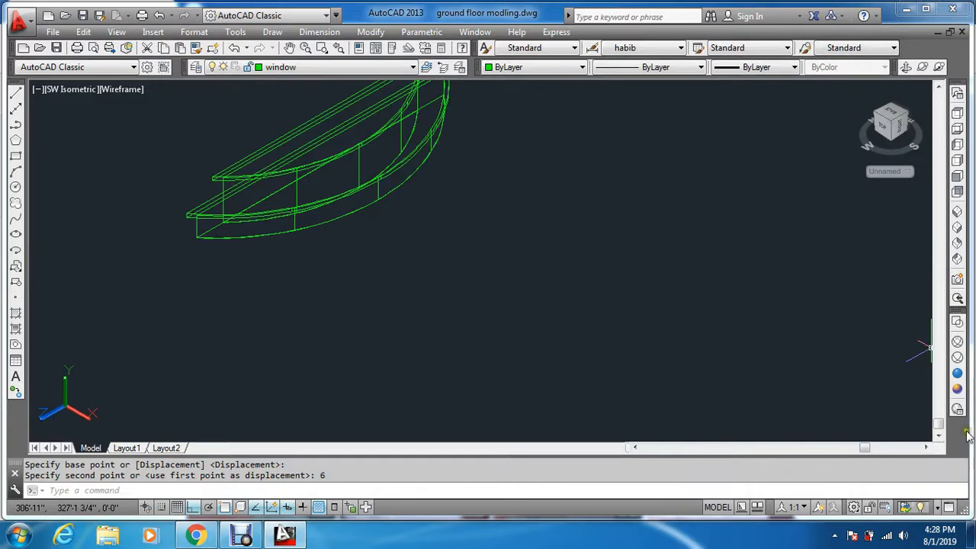
- Display the steps in the Conceptual visual style
click(957, 408)
scroll(568, 338, down, 5)
scroll(545, 280, up, 6)
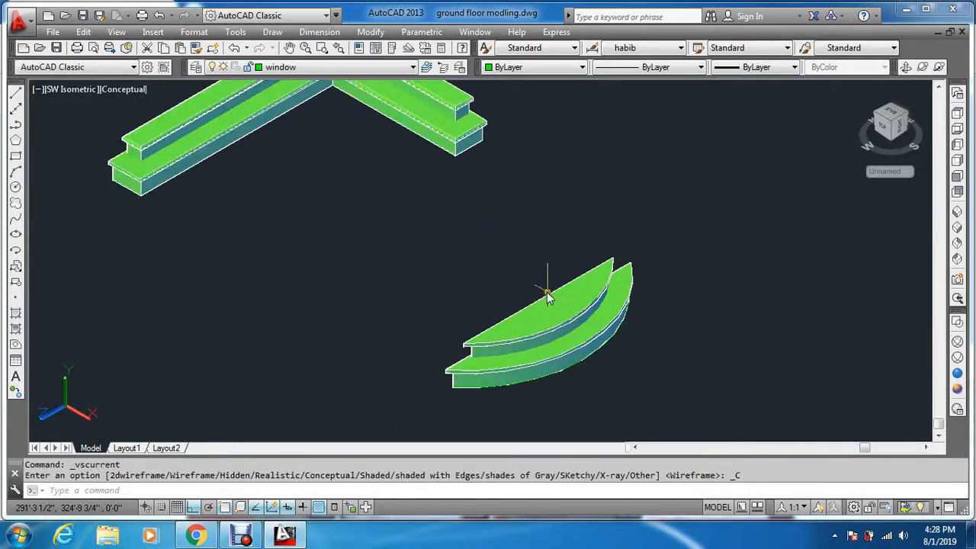
- Fillet the curved top edge of the upper curved slab with a radius of .6
key(Escape)
key(Escape)
text(f)
key(Return)
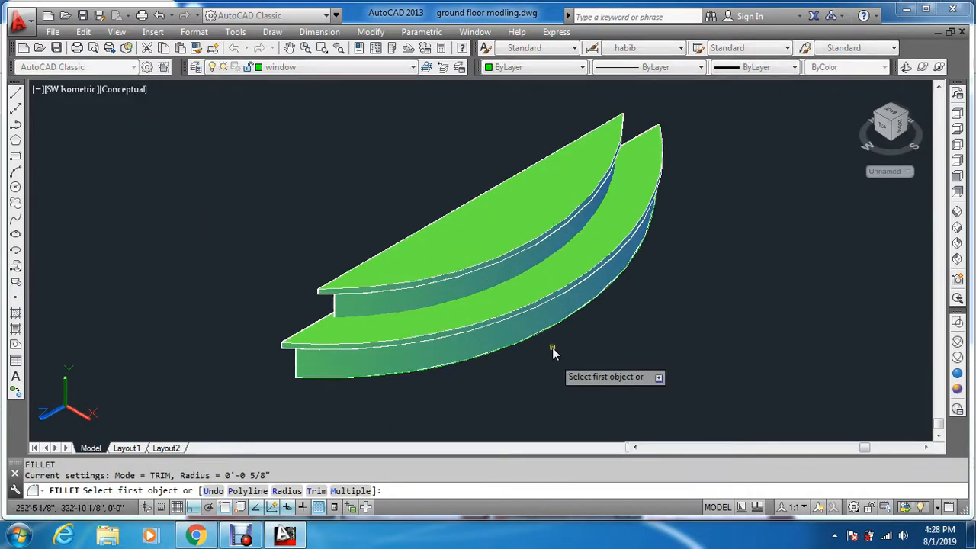
text(r)
key(Return)
text(.6)
key(Return)
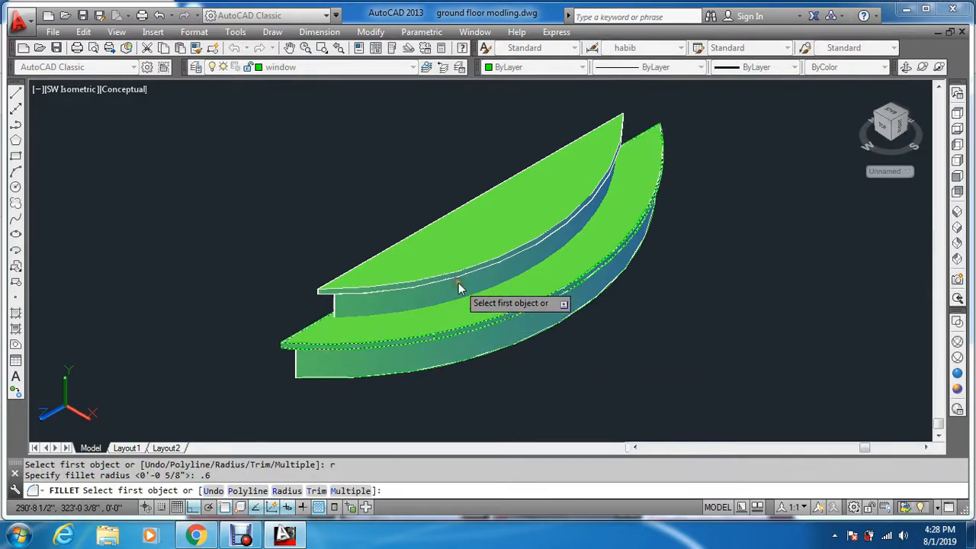
scroll(461, 281, up, 2)
click(467, 279)
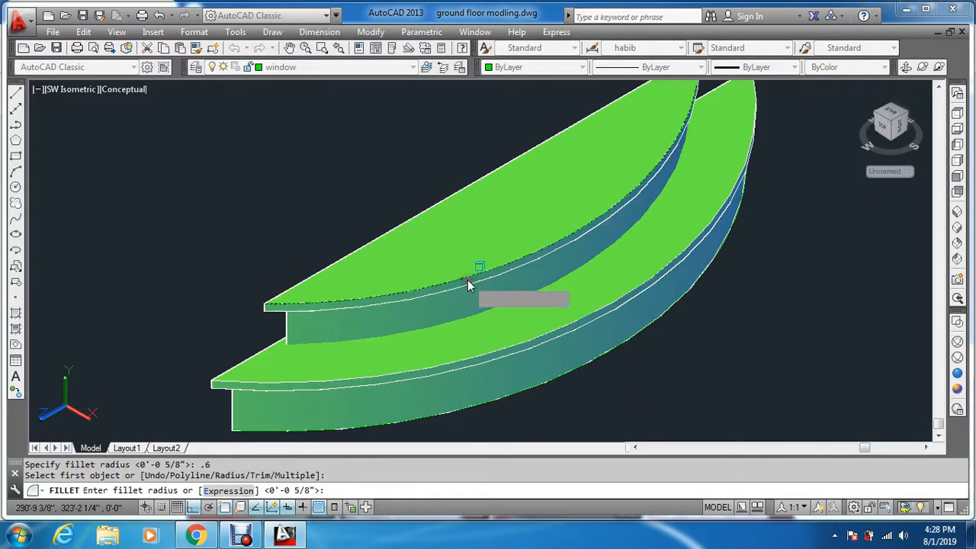
key(Return)
key(Return)
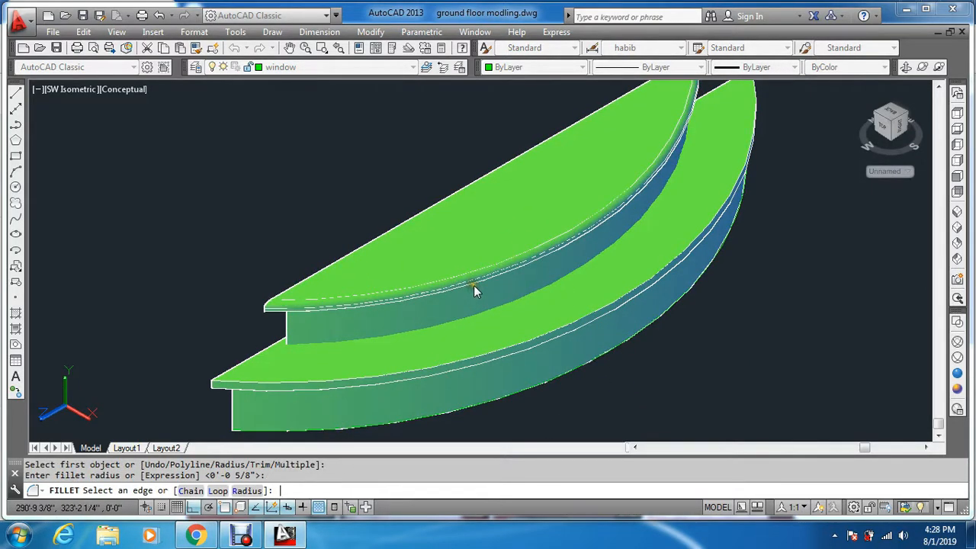
- Fillet the curved top edge of the lower curved slab with the current radius
scroll(474, 285, down, 3)
scroll(511, 300, up, 2)
key(Return)
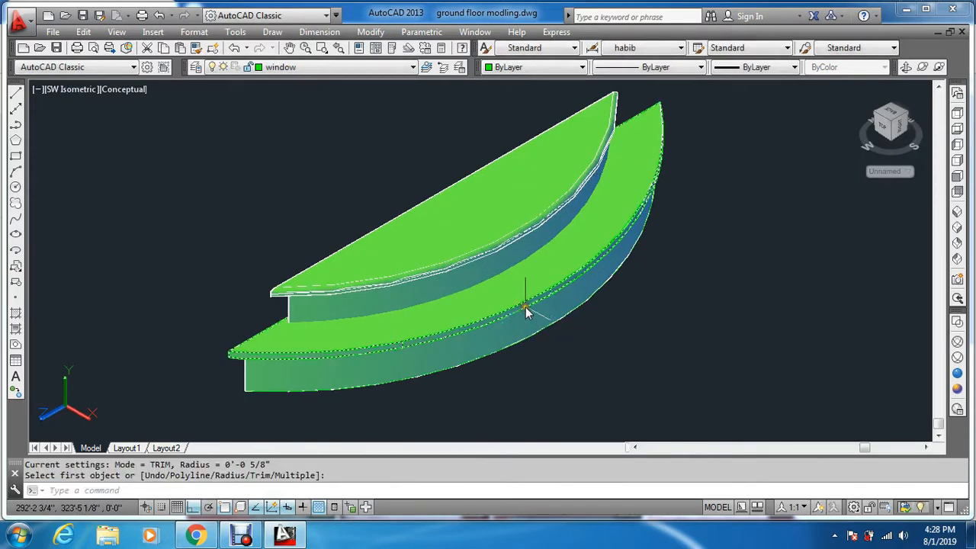
click(528, 300)
key(Return)
key(Return)
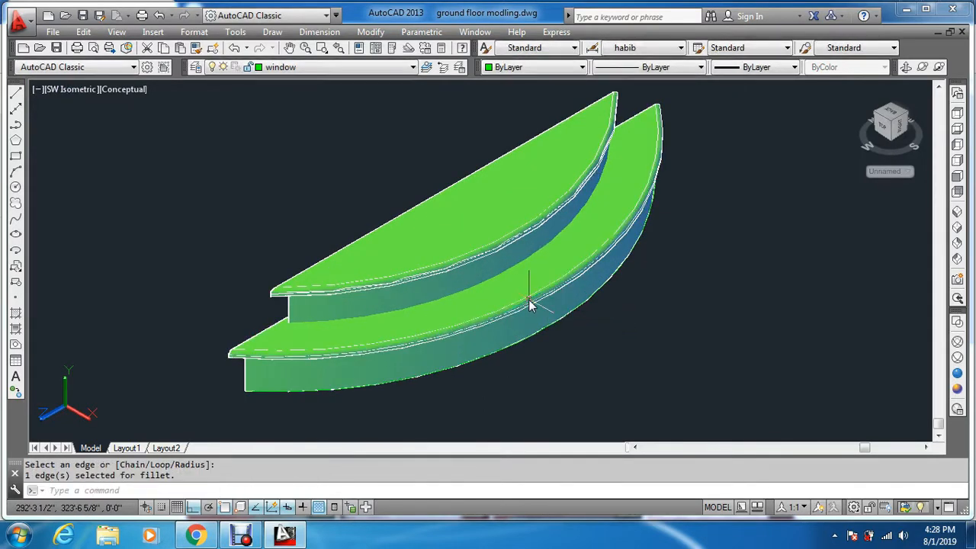
- Turn the door, pargole and wall layers back on
scroll(627, 312, down, 2)
scroll(447, 229, down, 5)
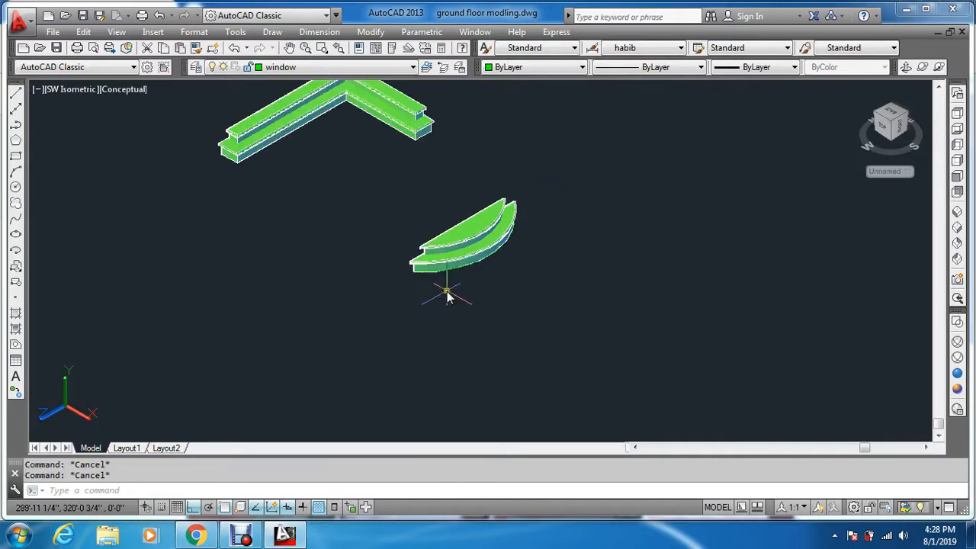
scroll(458, 198, down, 3)
scroll(470, 139, up, 4)
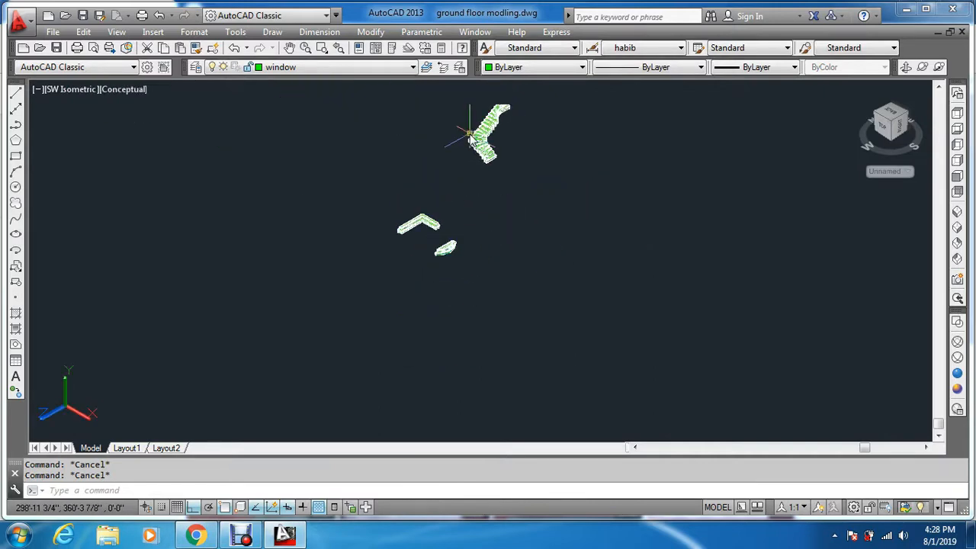
text(la)
key(Return)
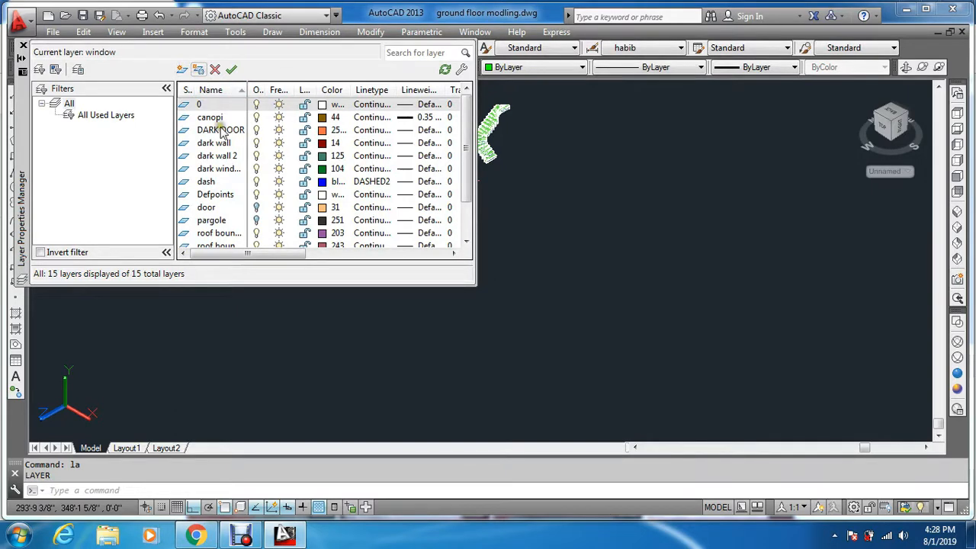
click(256, 220)
drag(467, 153, 471, 197)
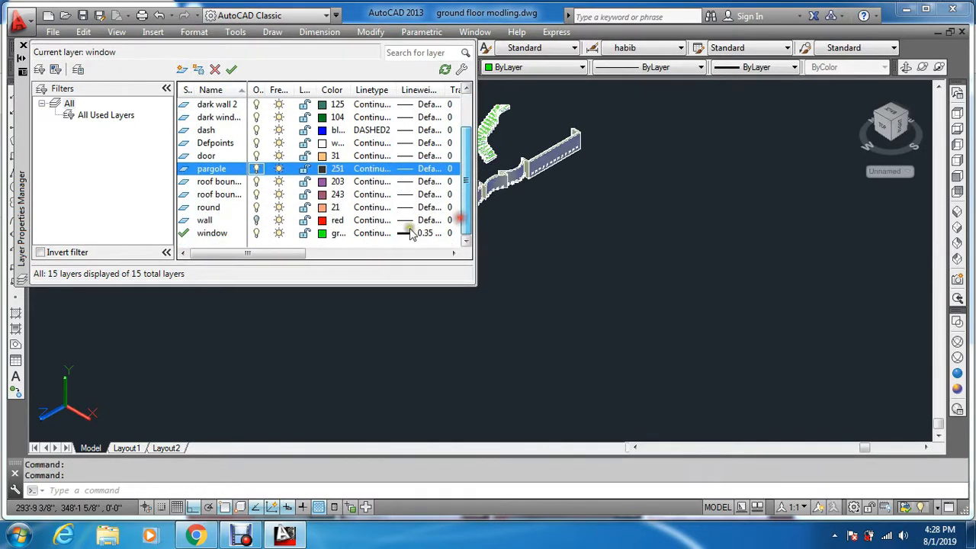
click(257, 220)
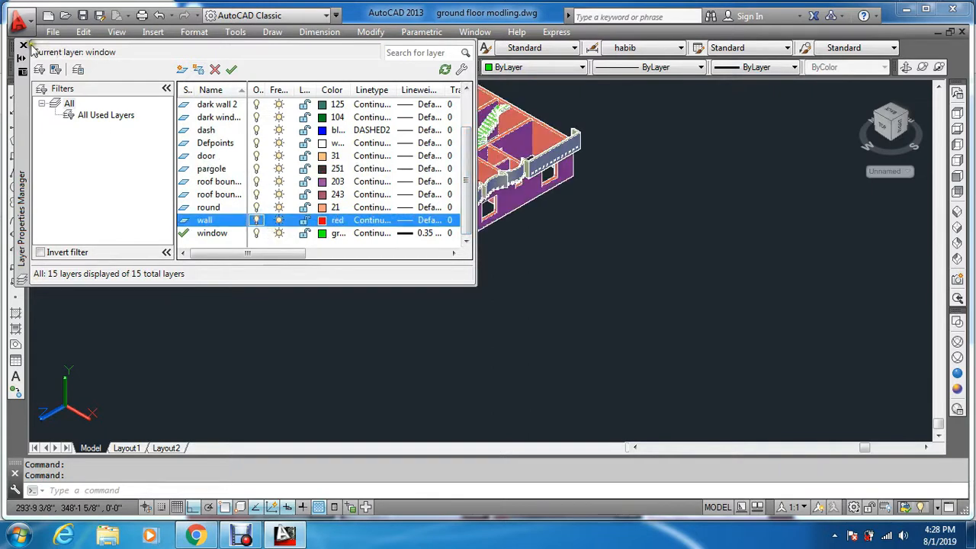
click(23, 46)
key(Escape)
key(Escape)
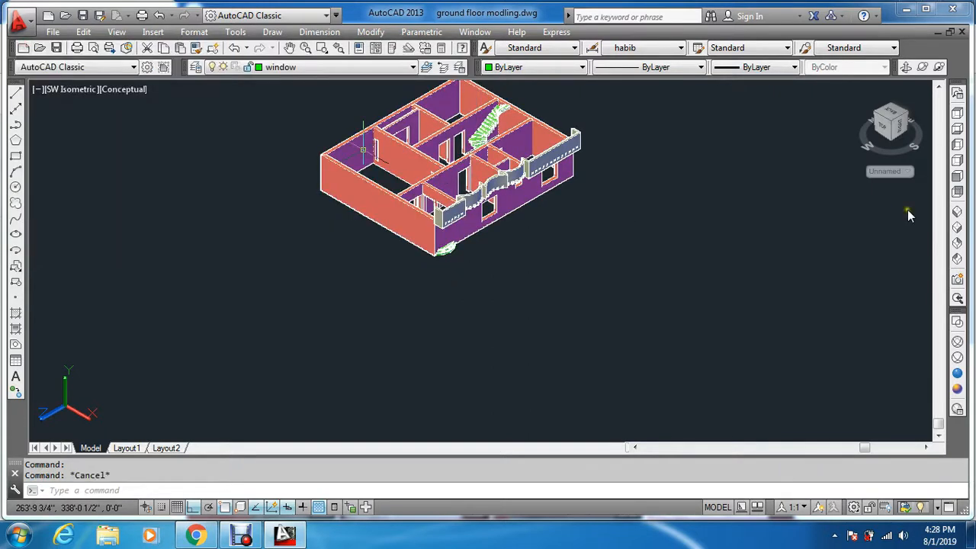
- Set the view to SW Isometric and zoom to a window around the whole building
click(953, 213)
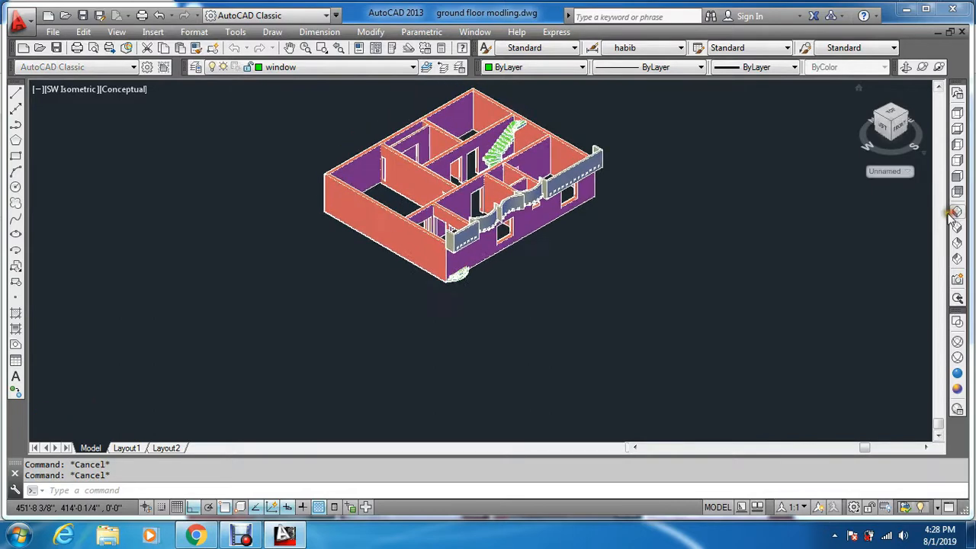
key(Escape)
key(Escape)
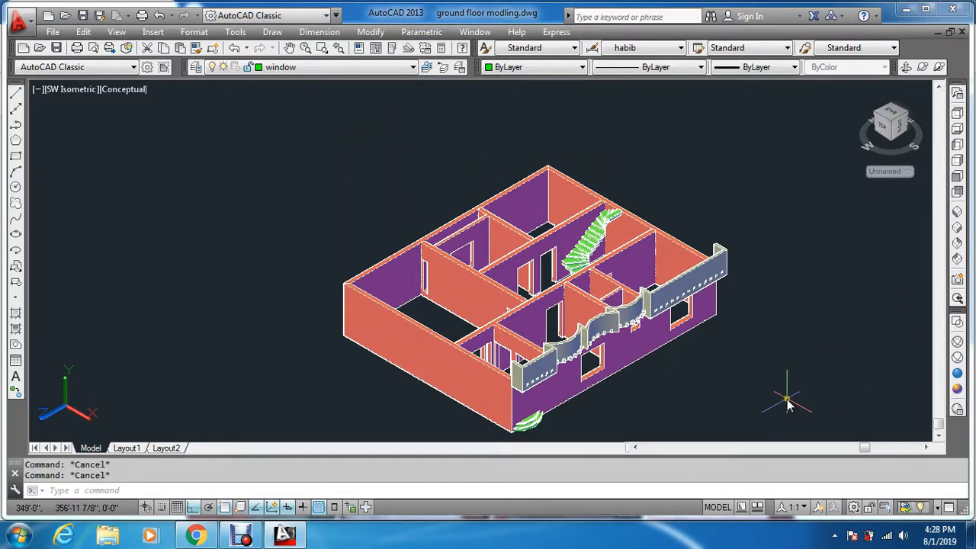
text(z)
key(Return)
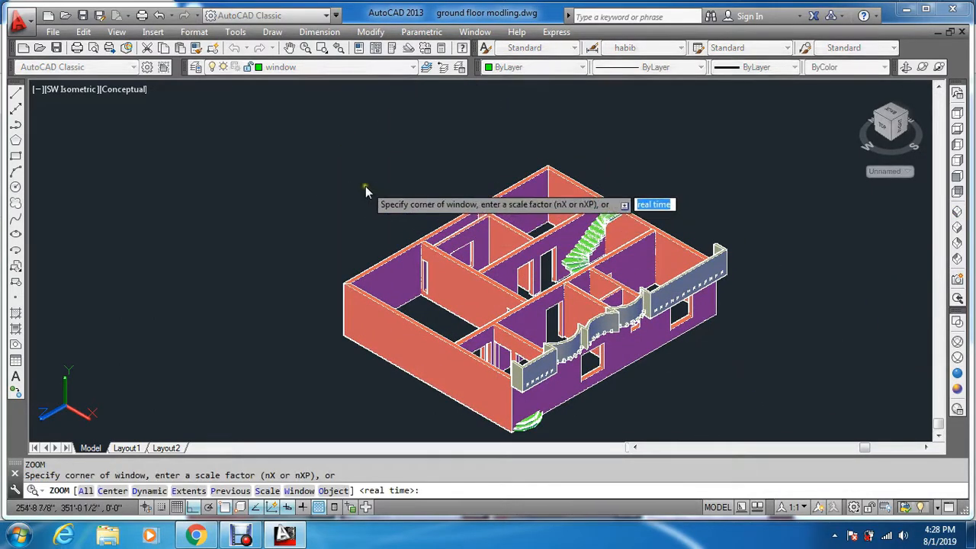
click(374, 206)
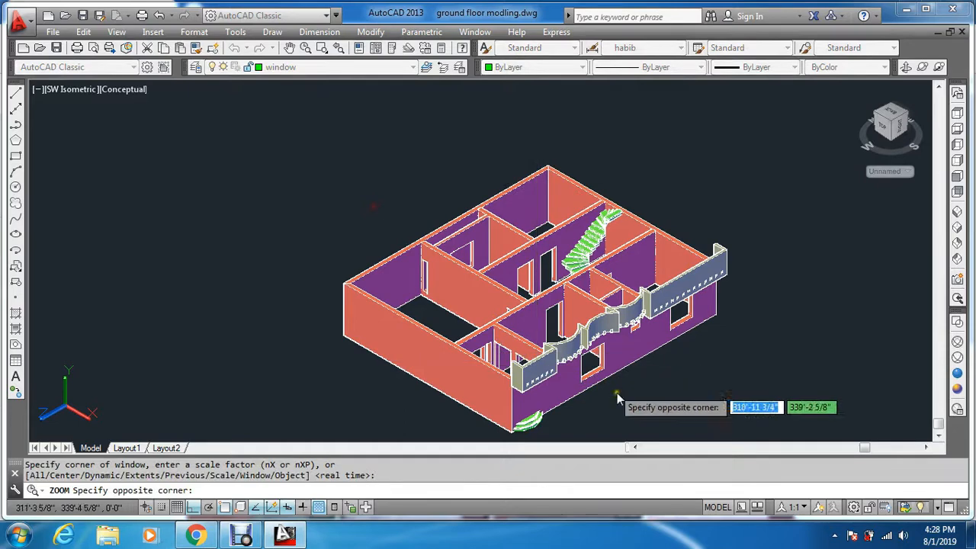
click(740, 439)
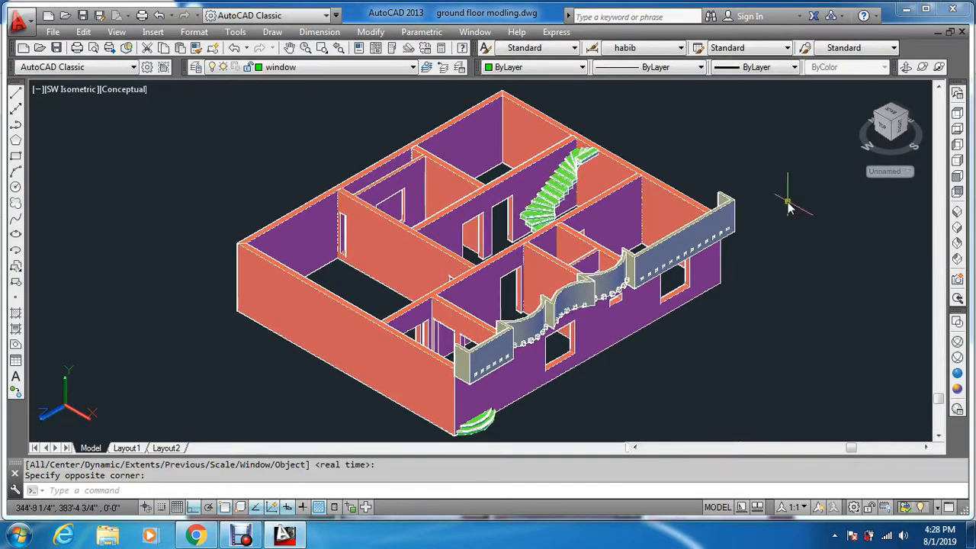